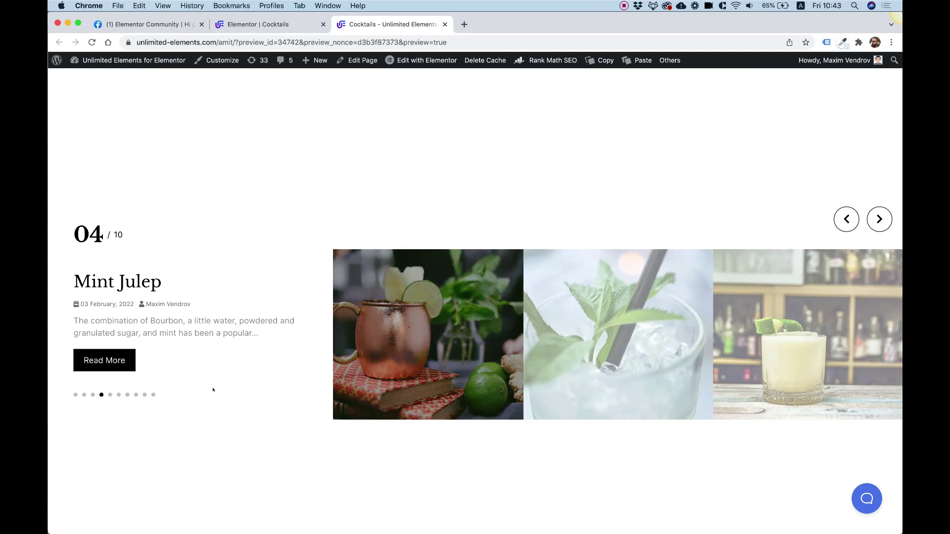
Advance the finished cocktail post carousel through several slides in the page preview
click(881, 219)
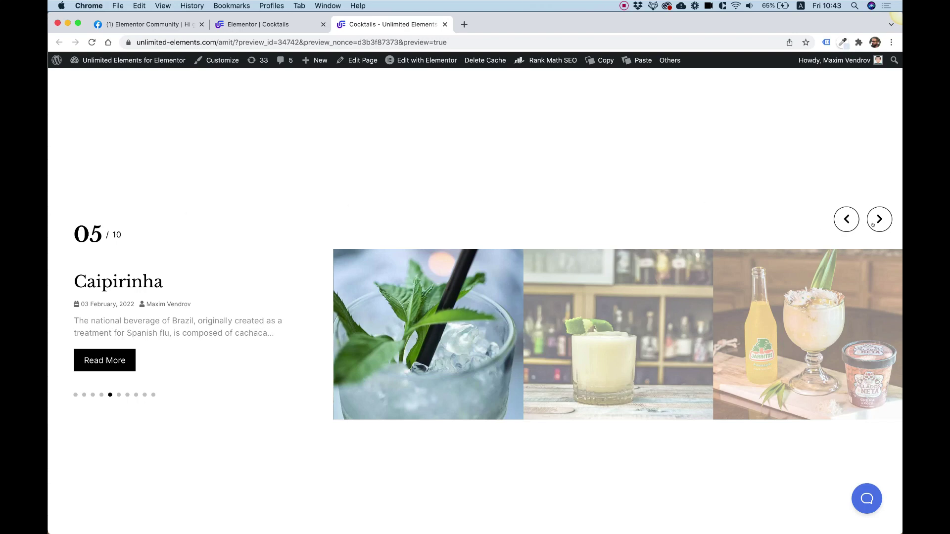
click(874, 224)
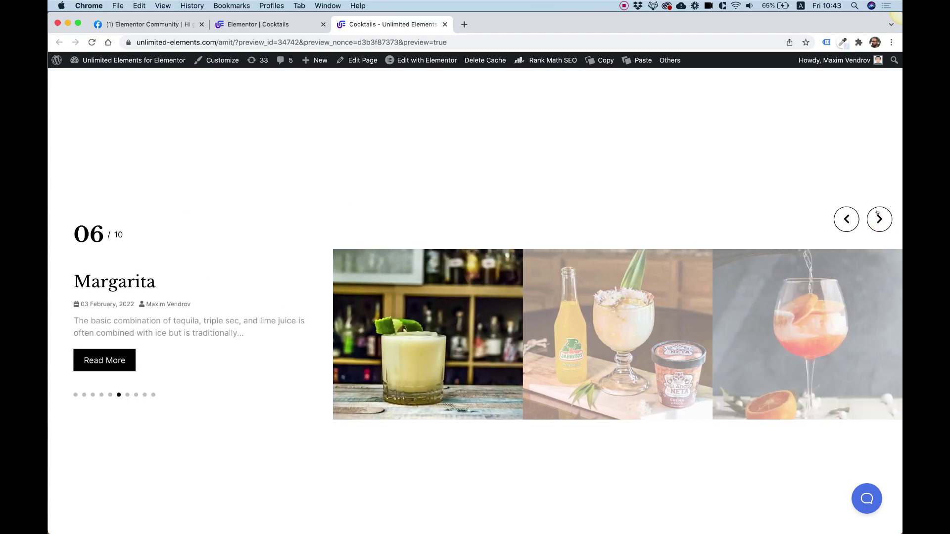
click(879, 218)
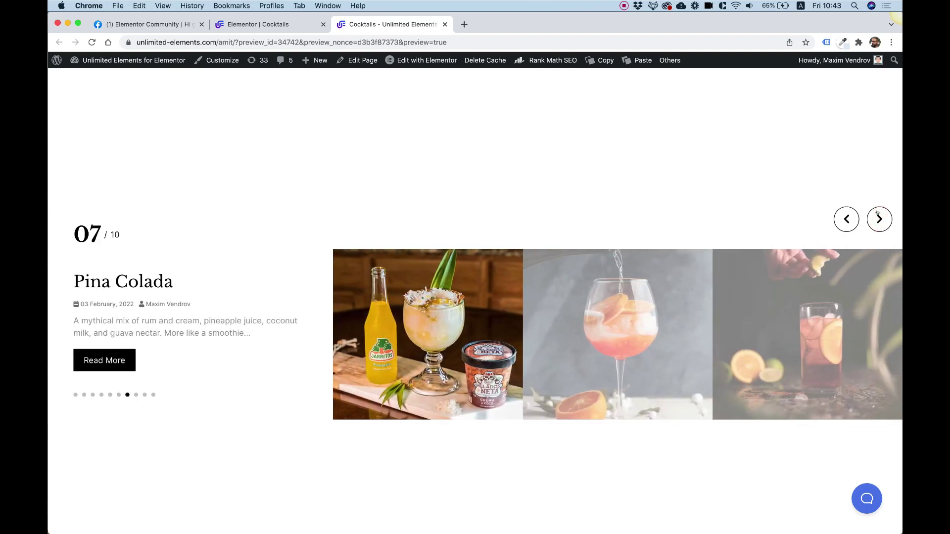
click(877, 214)
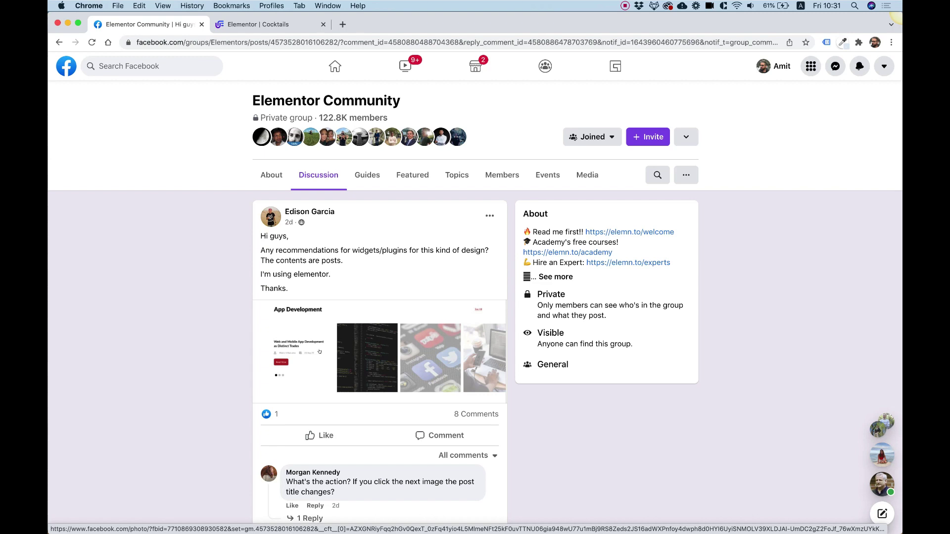
In the Elementor editor, add a section with a one-third and a two-thirds column and set its height to Fit To Screen
click(274, 26)
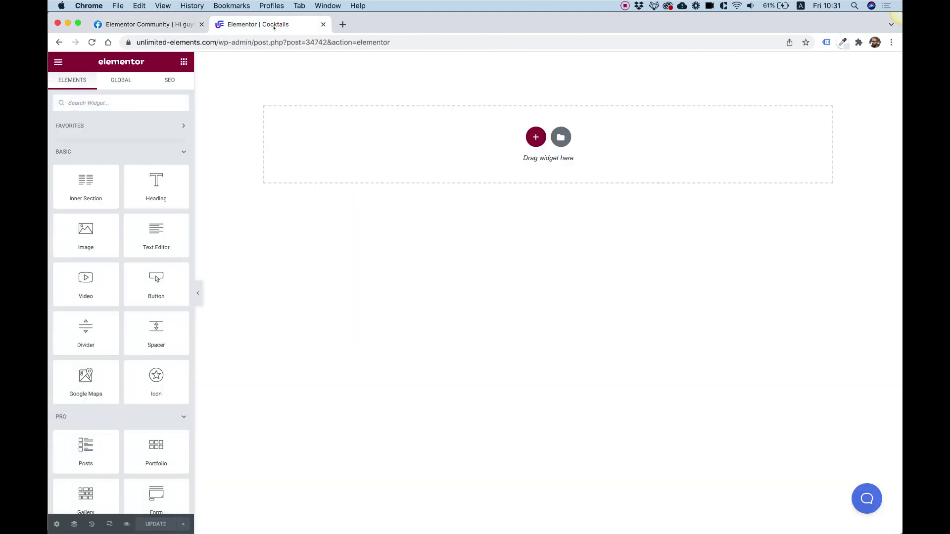
click(527, 138)
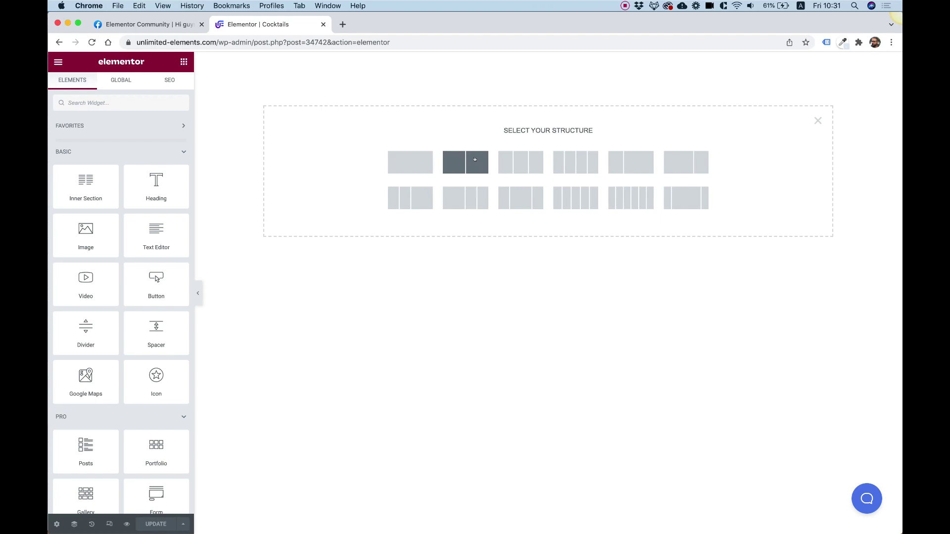
click(615, 165)
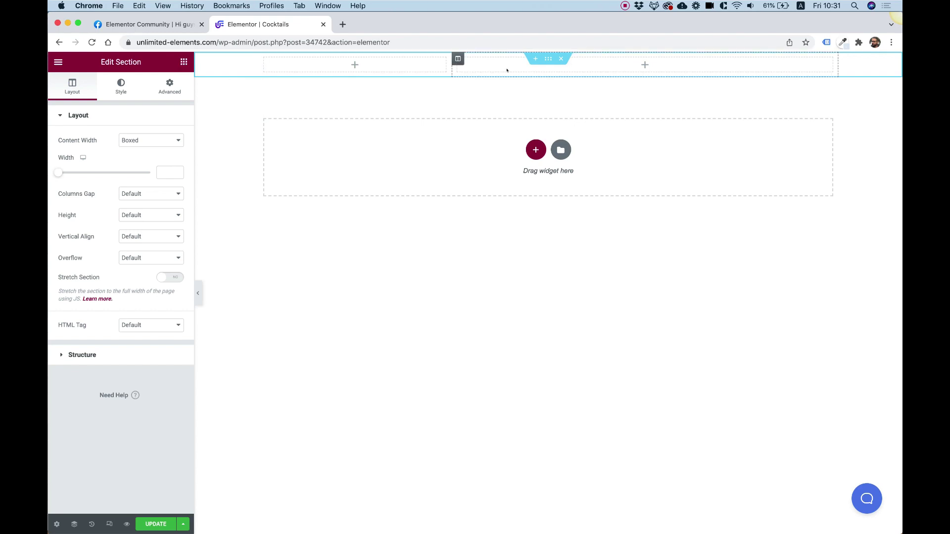
click(143, 215)
click(145, 222)
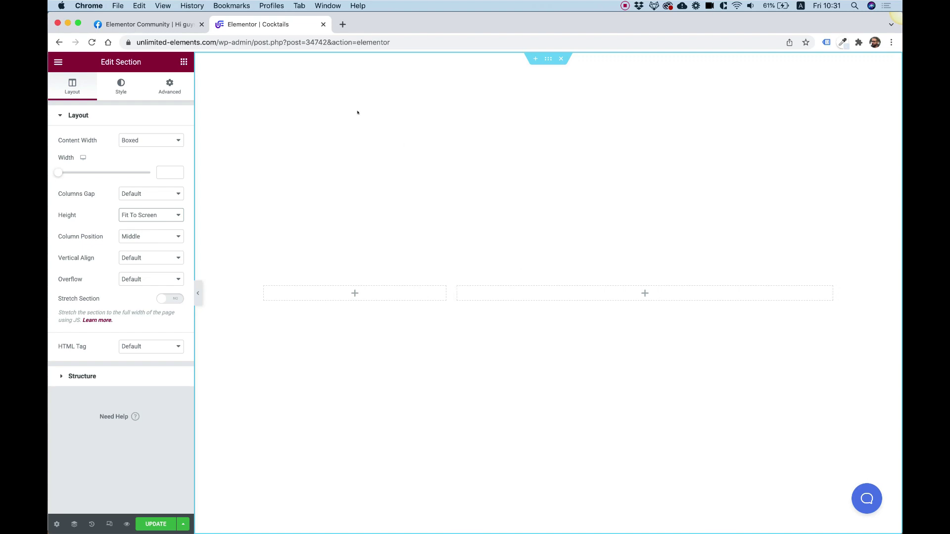
Search the widgets for "post car" and place the Post Carousel widget in the wider column
click(184, 62)
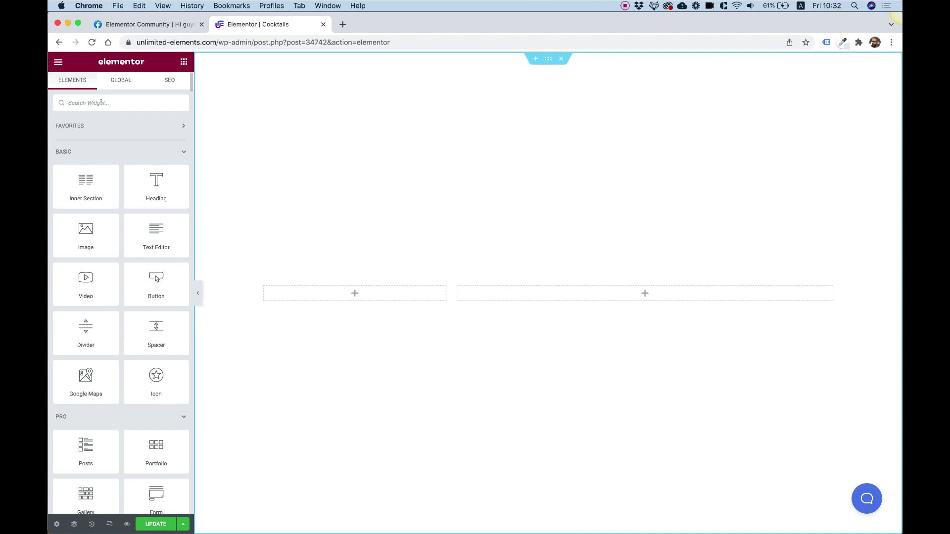
text(post)
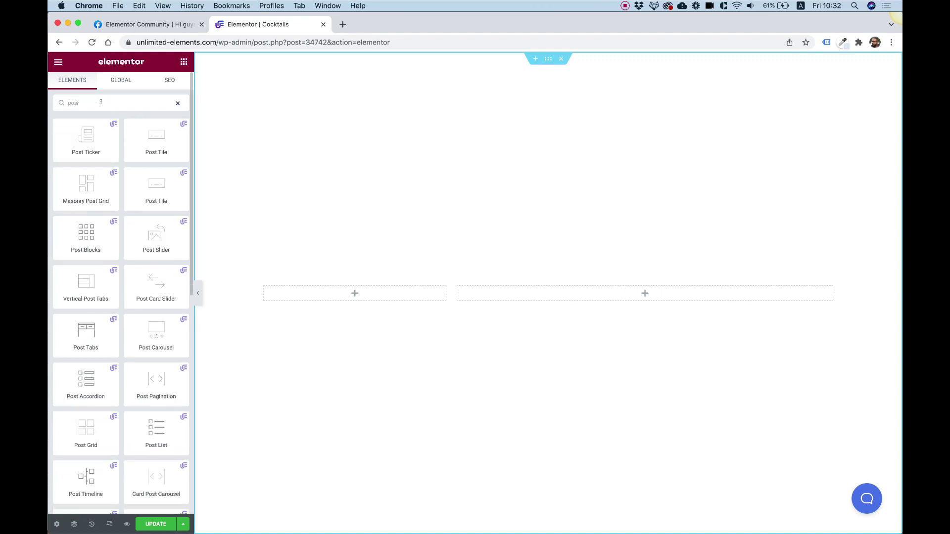
text( car)
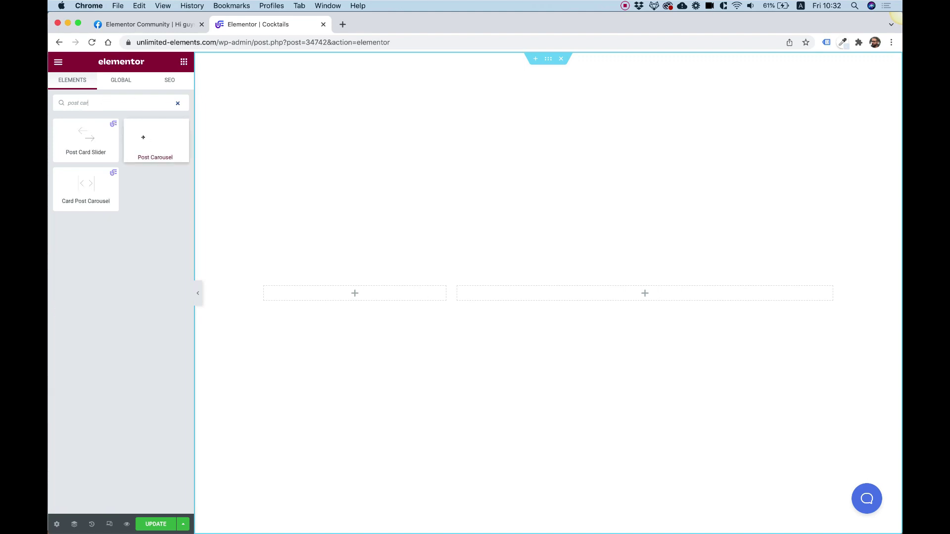
drag(143, 138, 601, 293)
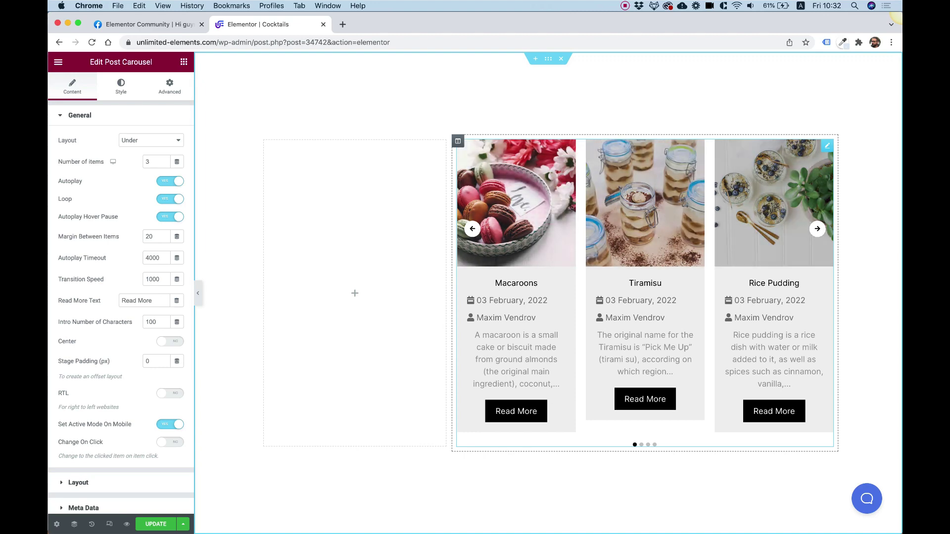
Advance the new post carousel through several slides to examine its default content
click(817, 228)
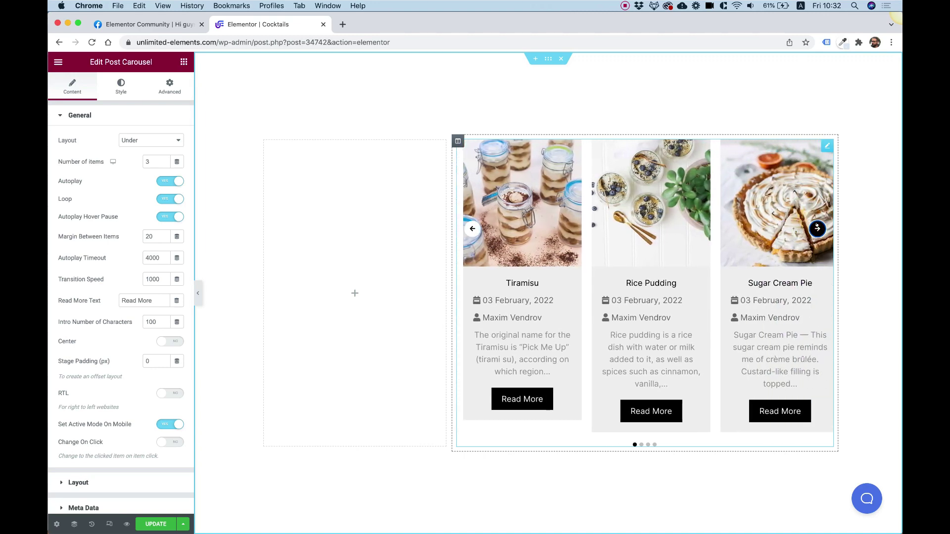
click(817, 228)
click(817, 227)
click(817, 228)
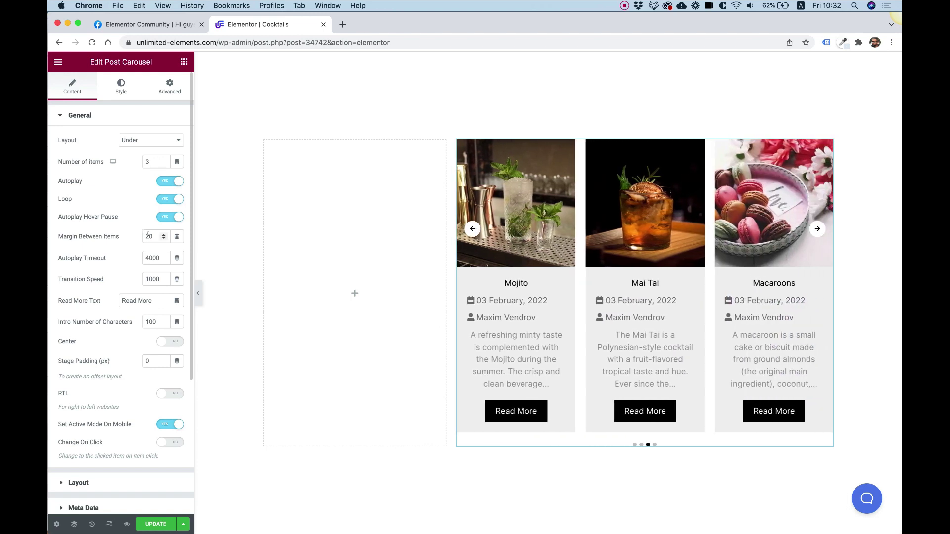
Set the carousel's margin between items to 0 and turn off Show Content, Show Dots and Show Arrows
double_click(148, 237)
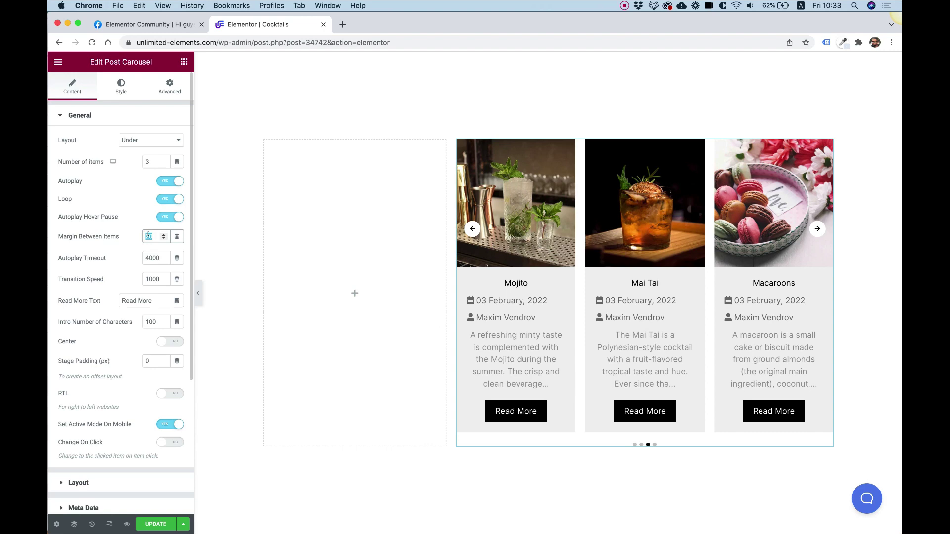
text(0)
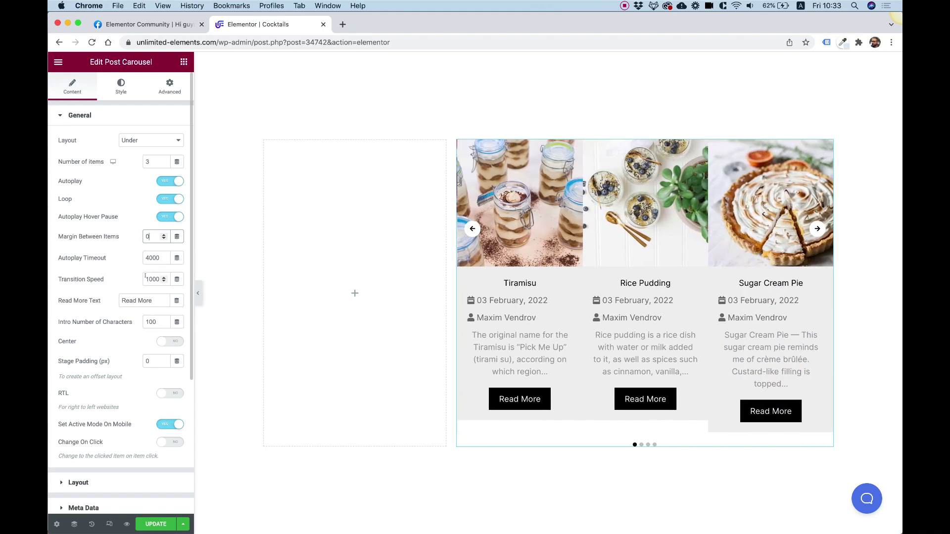
scroll(119, 347, down, 3)
click(101, 391)
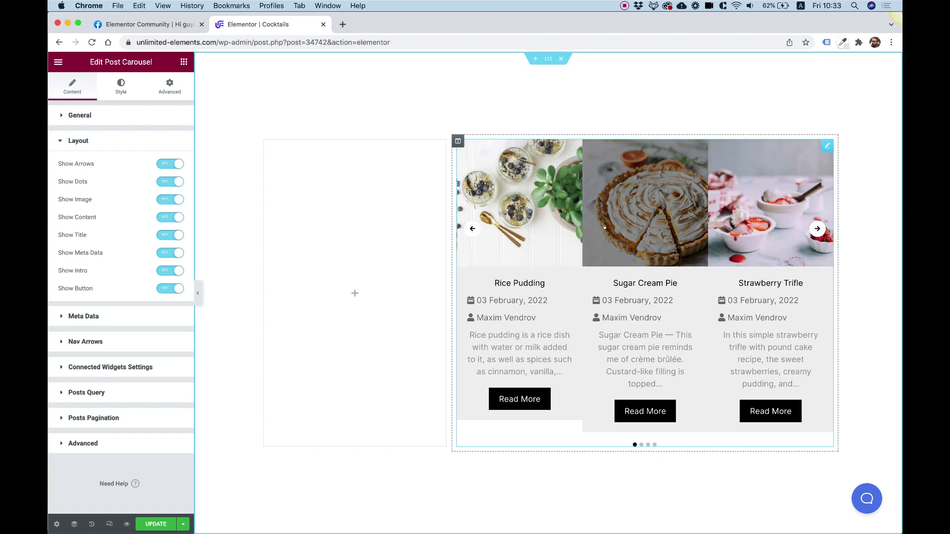
click(164, 217)
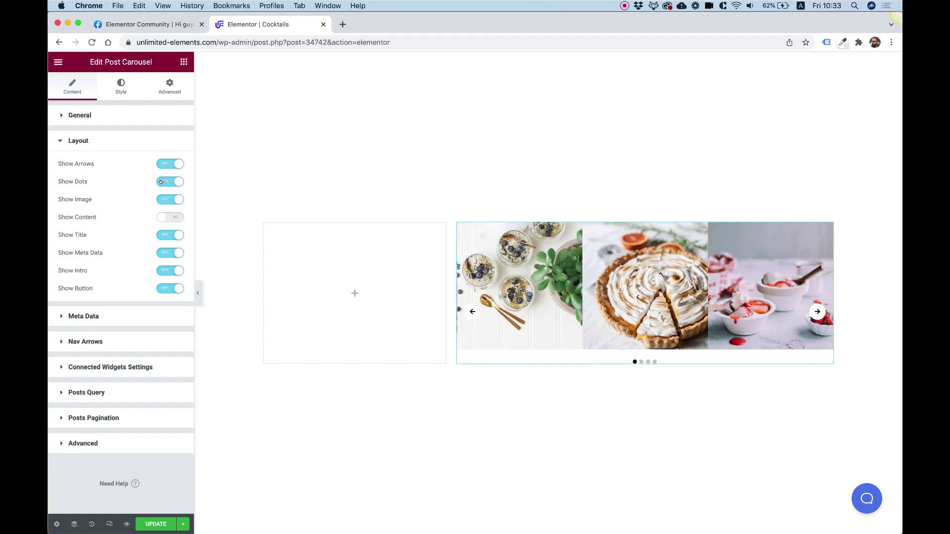
click(161, 182)
click(167, 163)
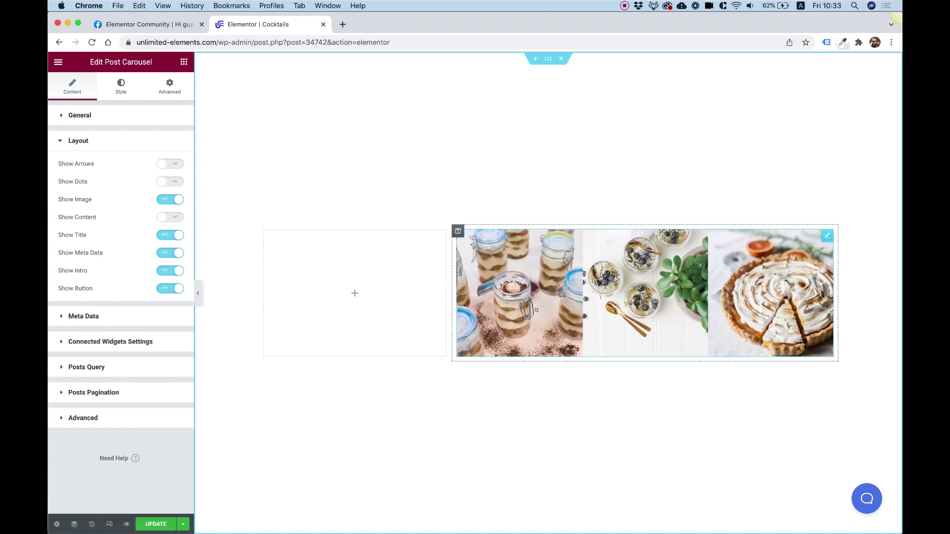
Limit the carousel's posts query to the Cocktails term
click(94, 367)
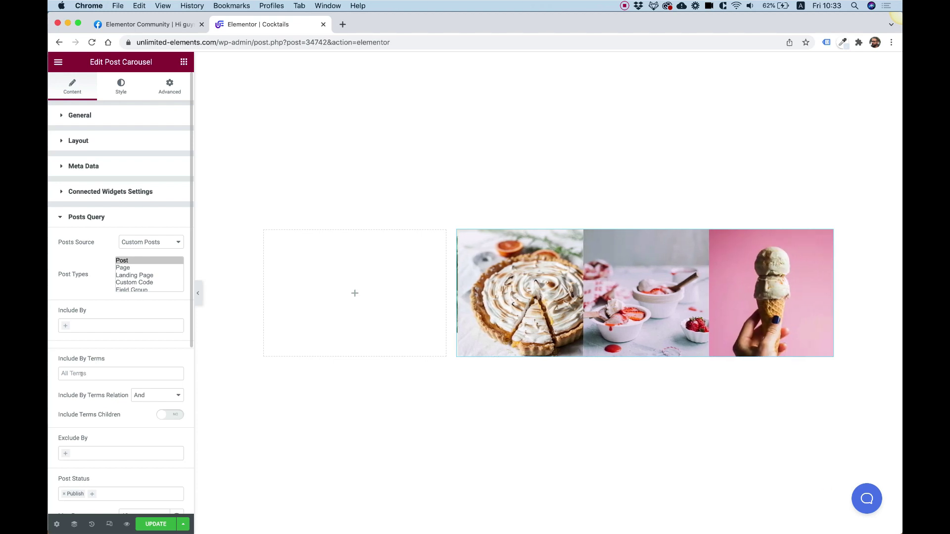
click(84, 373)
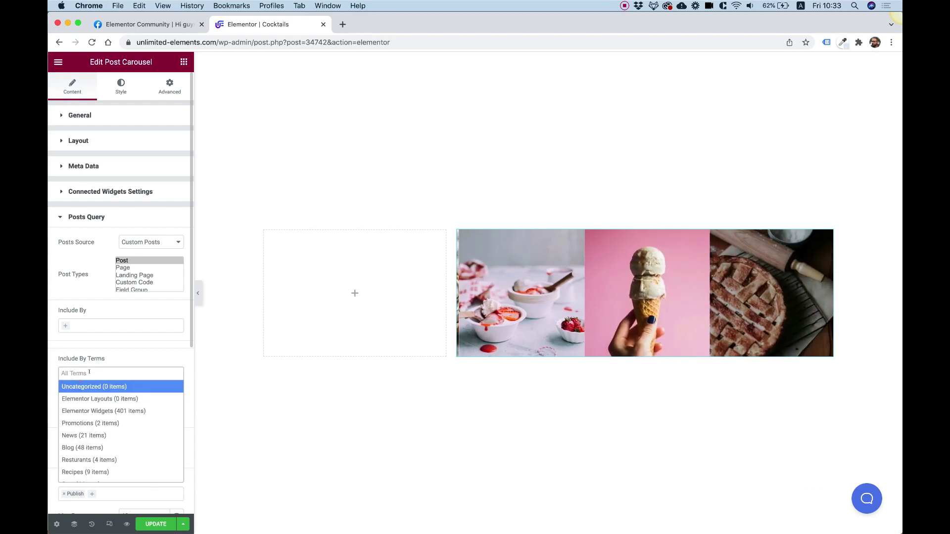
text(coc)
key(Return)
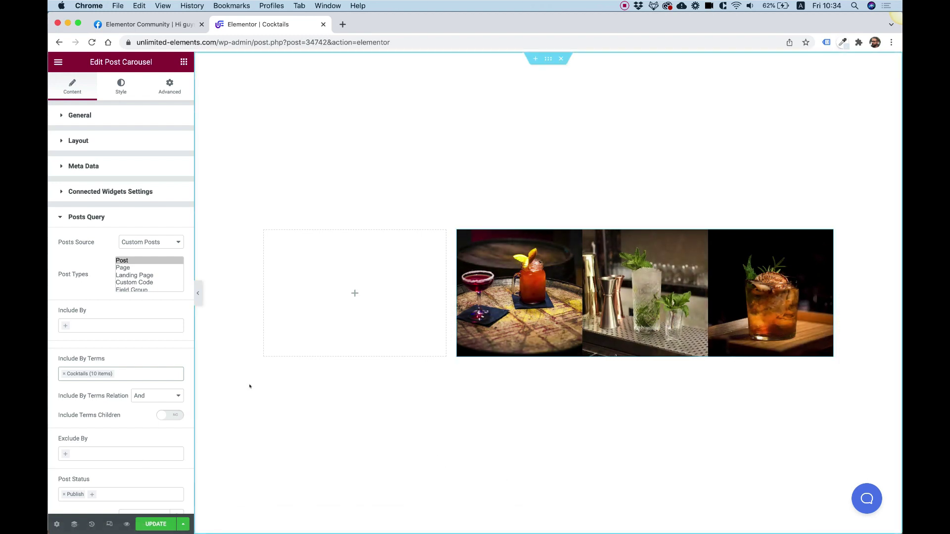
scroll(130, 369, down, 5)
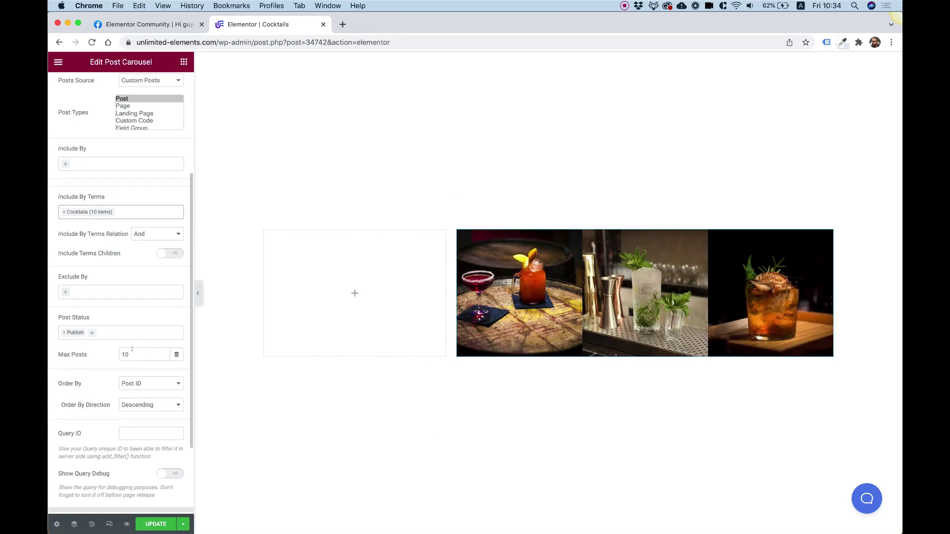
scroll(107, 353, up, 3)
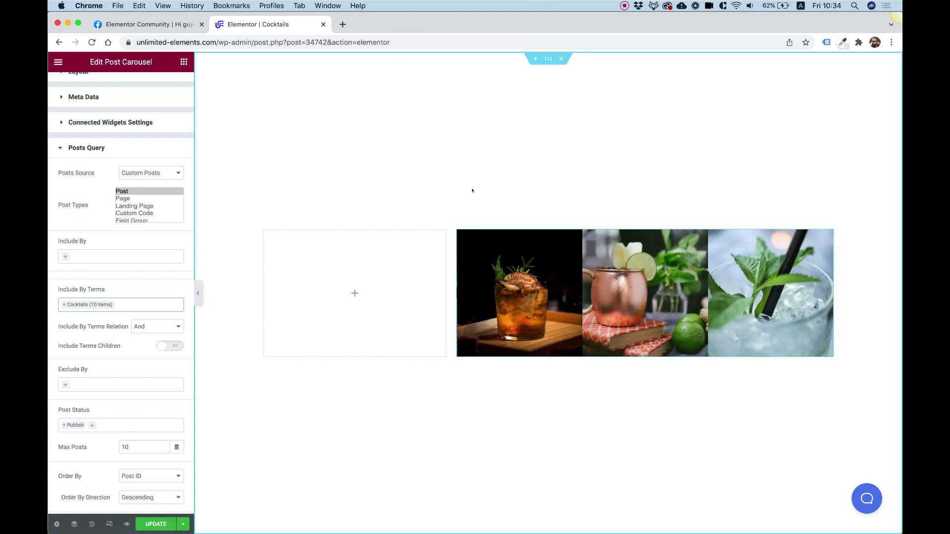
Set the section's content width to Full Width
click(543, 60)
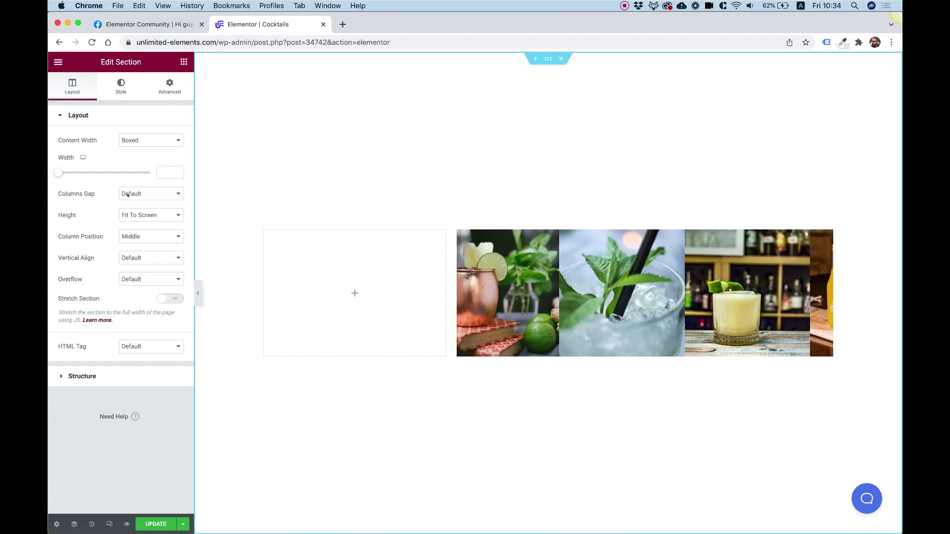
click(132, 140)
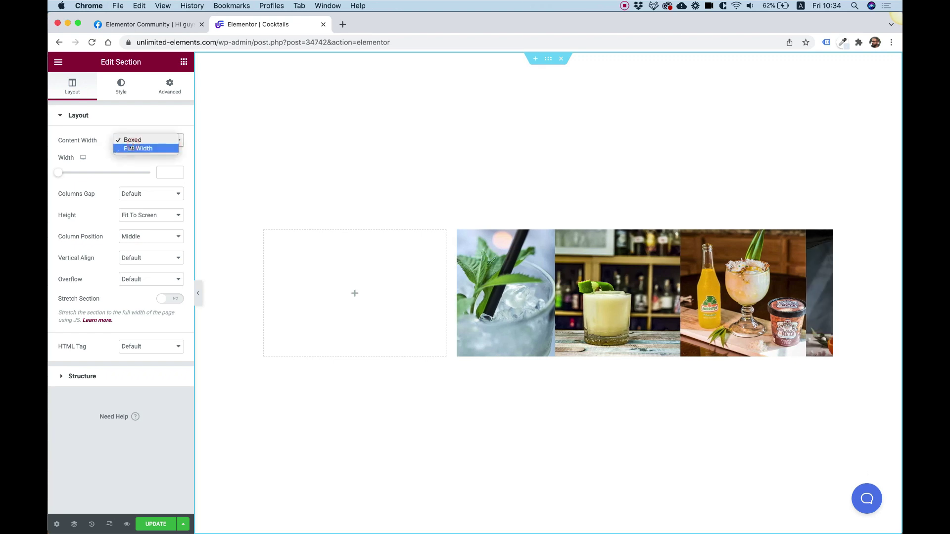
click(132, 148)
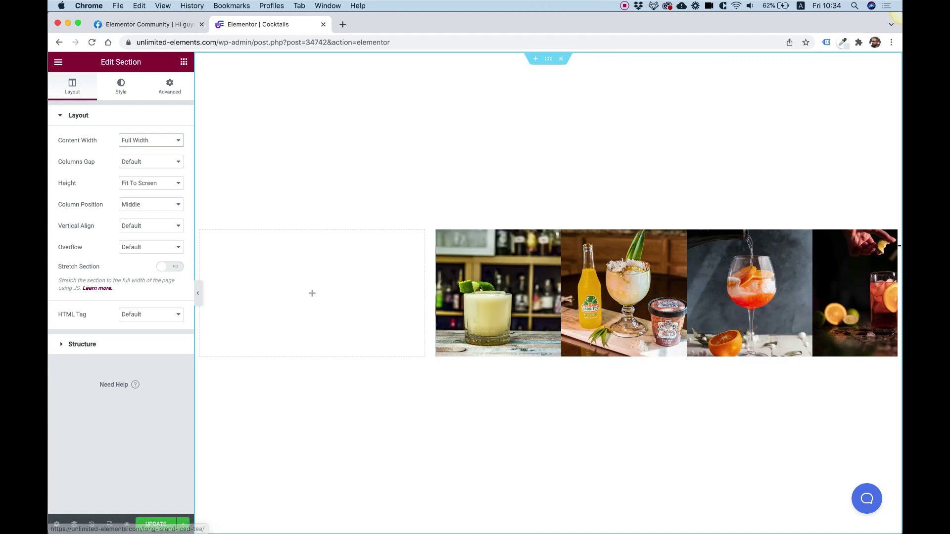
Set the padding of the column containing the carousel to 0 on all sides
click(436, 231)
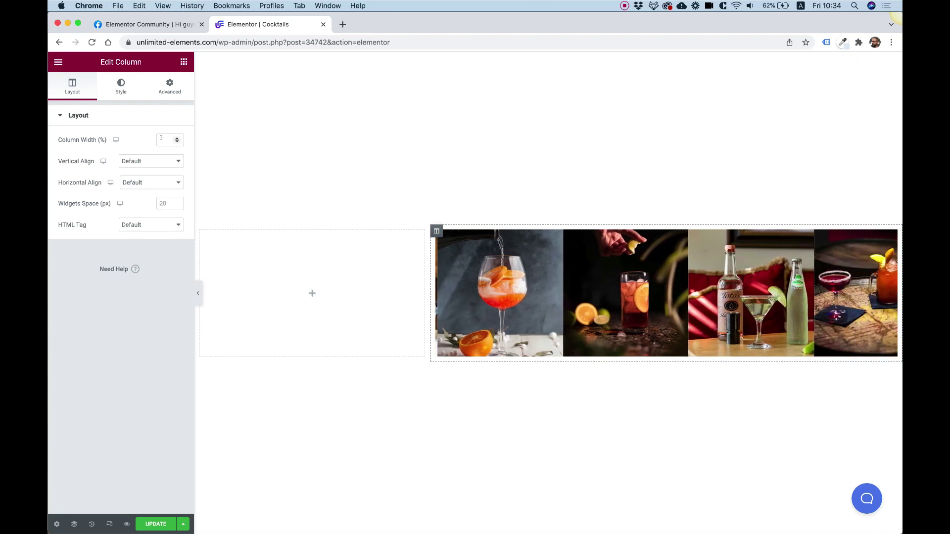
click(165, 93)
click(170, 192)
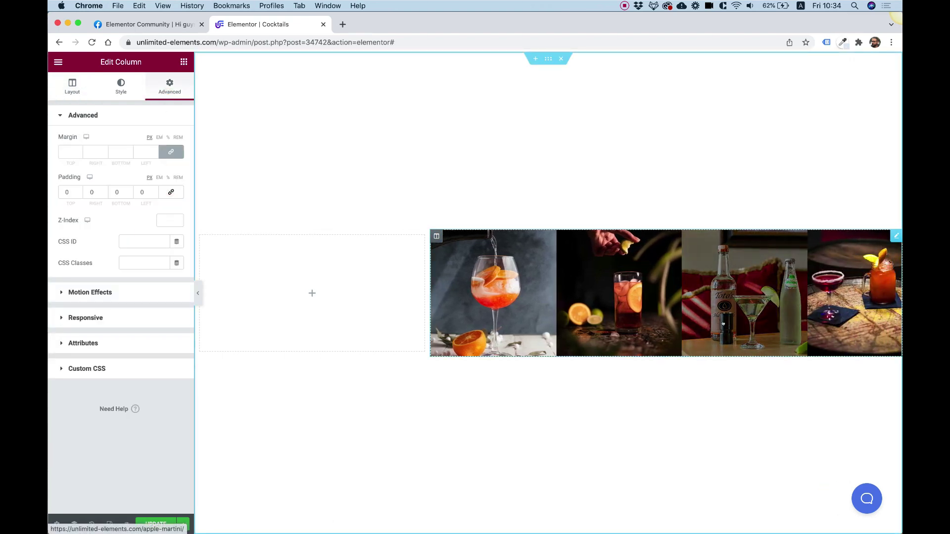
Turn off the carousel's autoplay and set its image height to 335
click(664, 311)
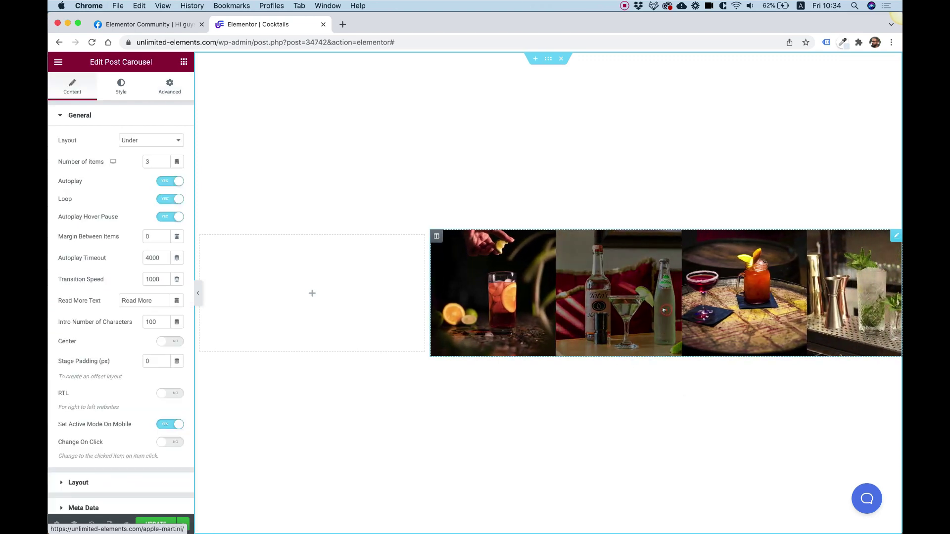
click(167, 182)
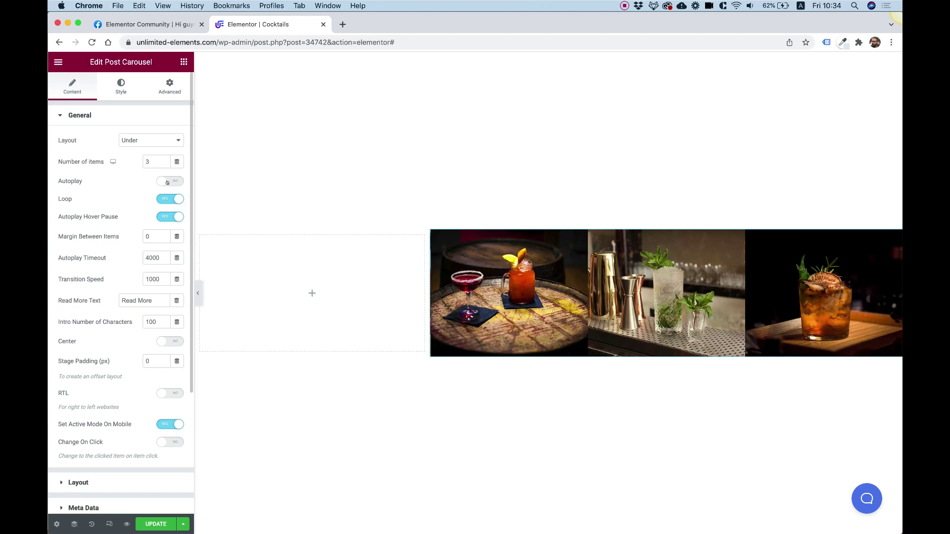
click(115, 85)
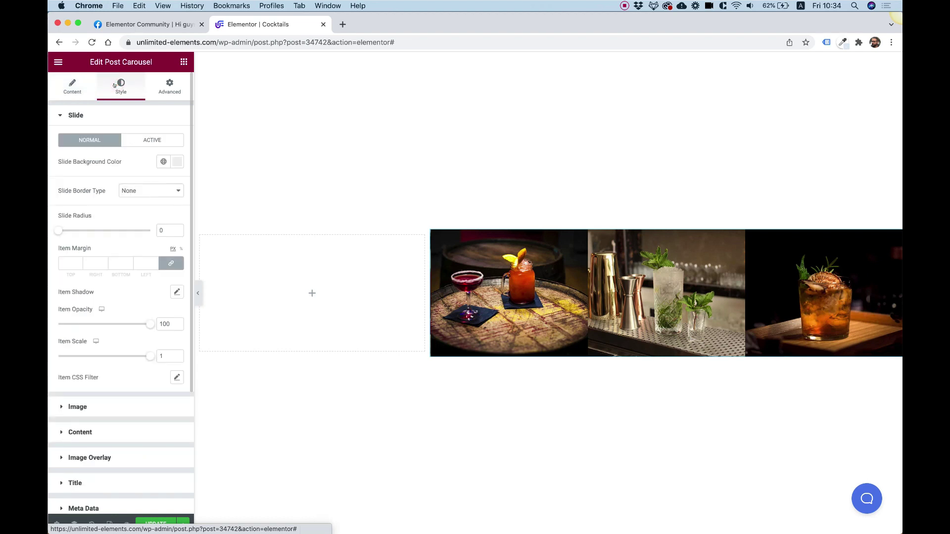
click(84, 407)
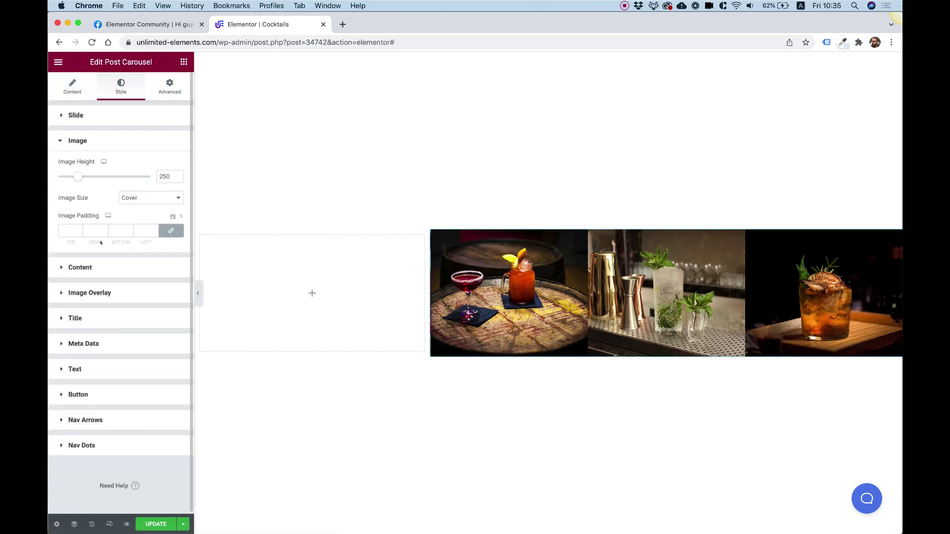
drag(78, 177, 86, 176)
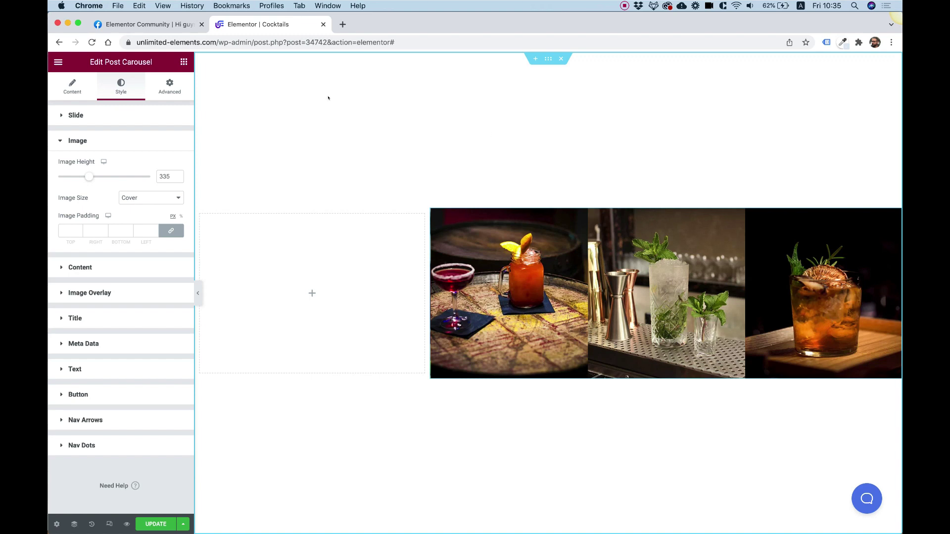
Enable remote connection and sync in the image carousel's connected widgets settings
click(72, 87)
scroll(145, 342, down, 4)
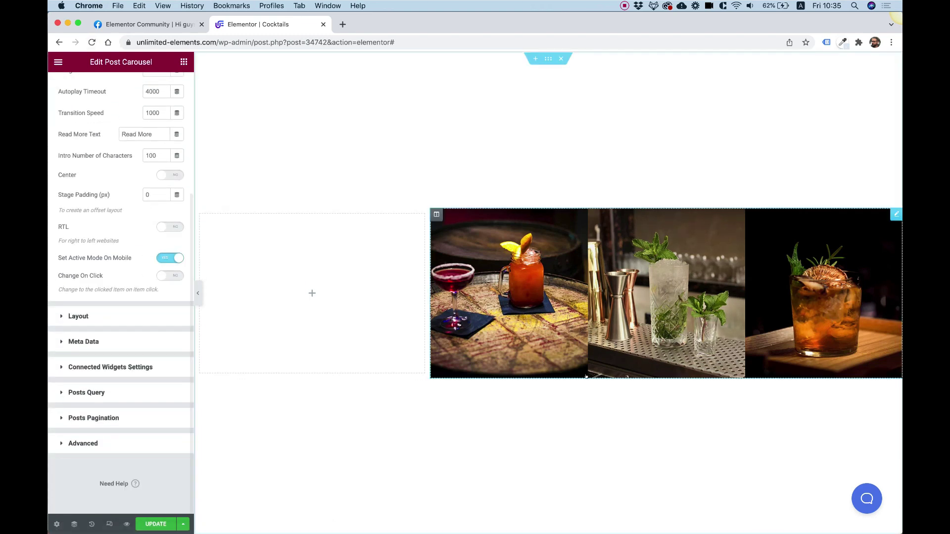
click(103, 368)
click(169, 215)
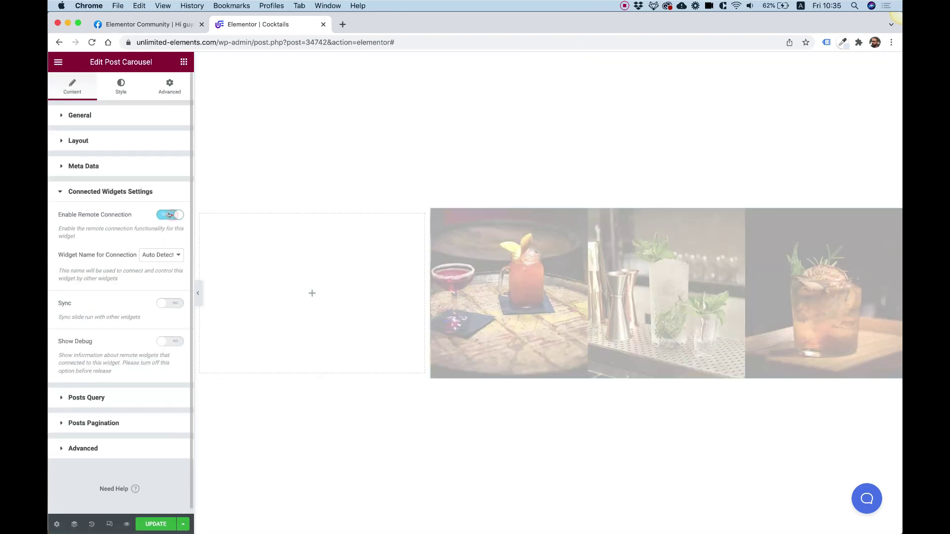
click(163, 301)
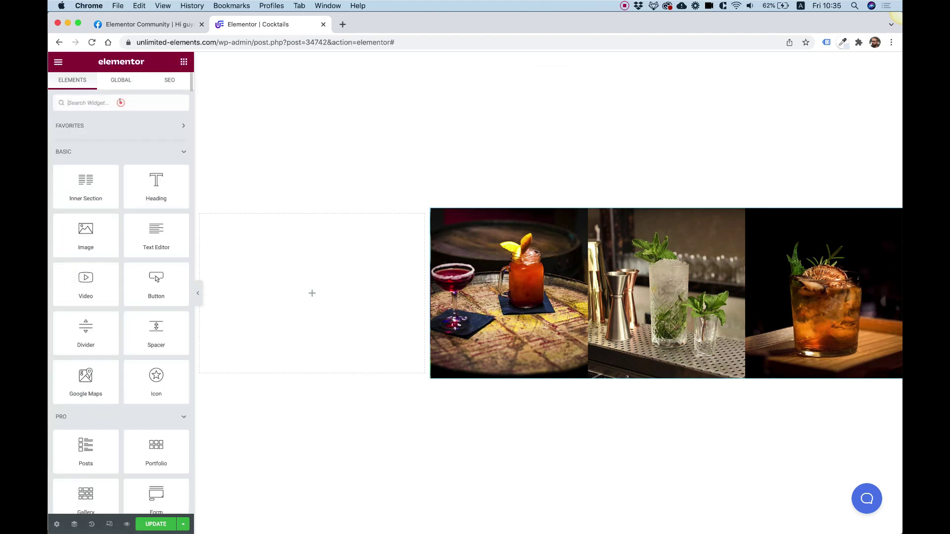
Add a Post Carousel widget to the empty column and set its number of items to 1
text(post)
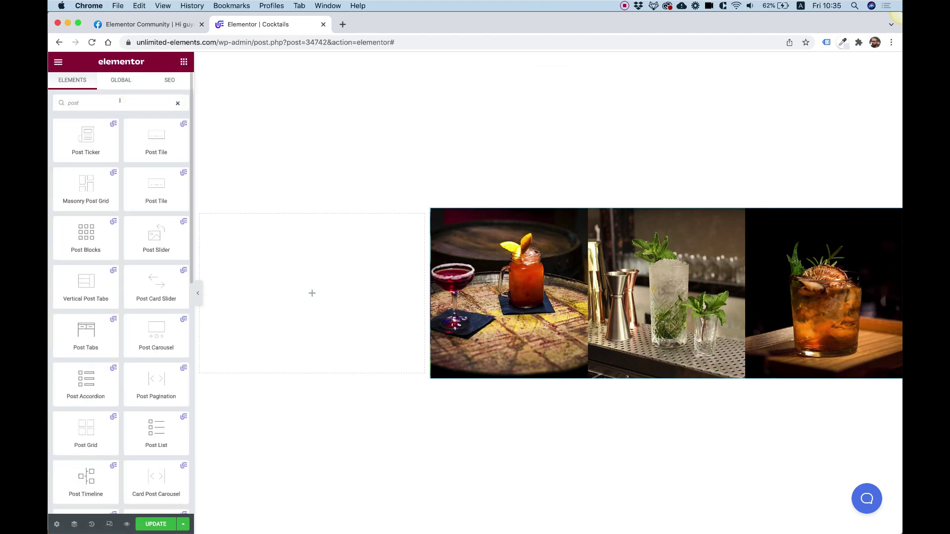
text( car)
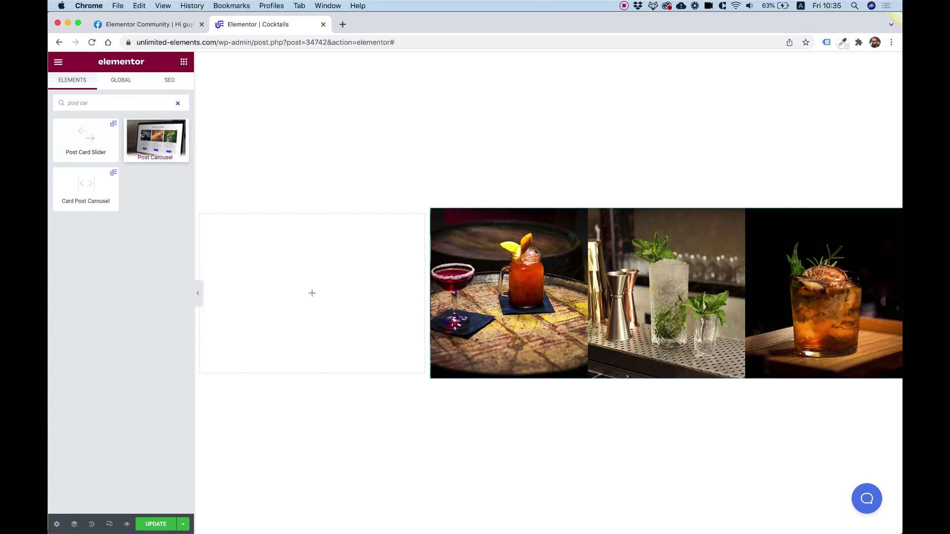
drag(143, 136, 314, 274)
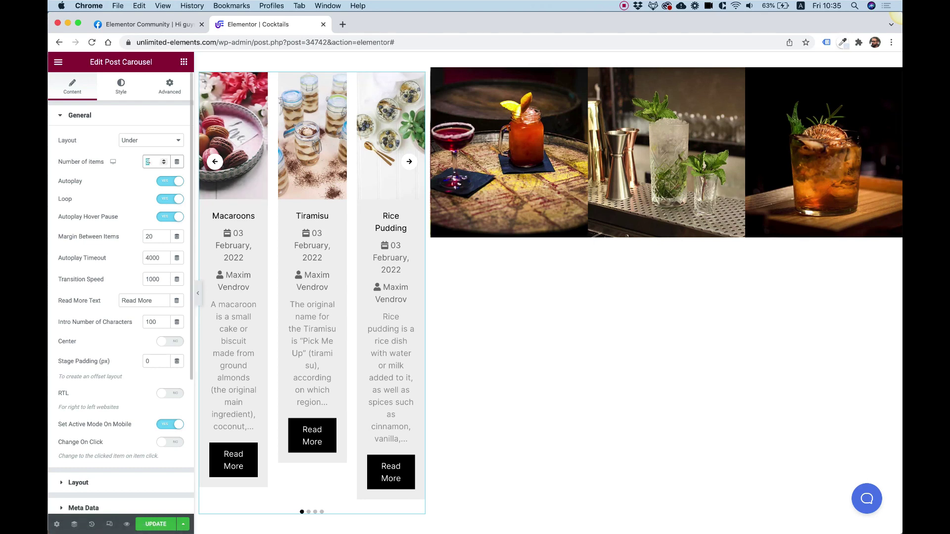
text(5)
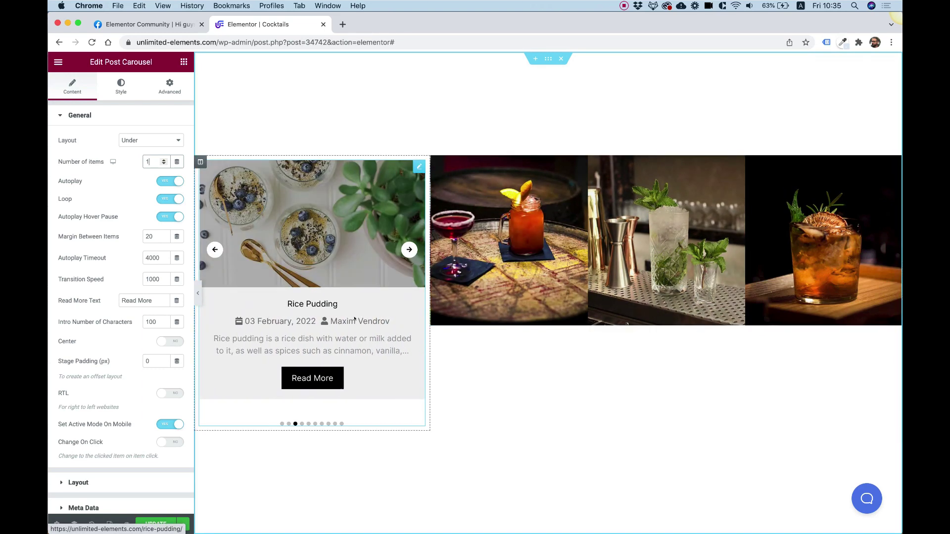
Limit the new carousel's posts query to the Cocktails term and try its slide navigation
scroll(99, 312, down, 5)
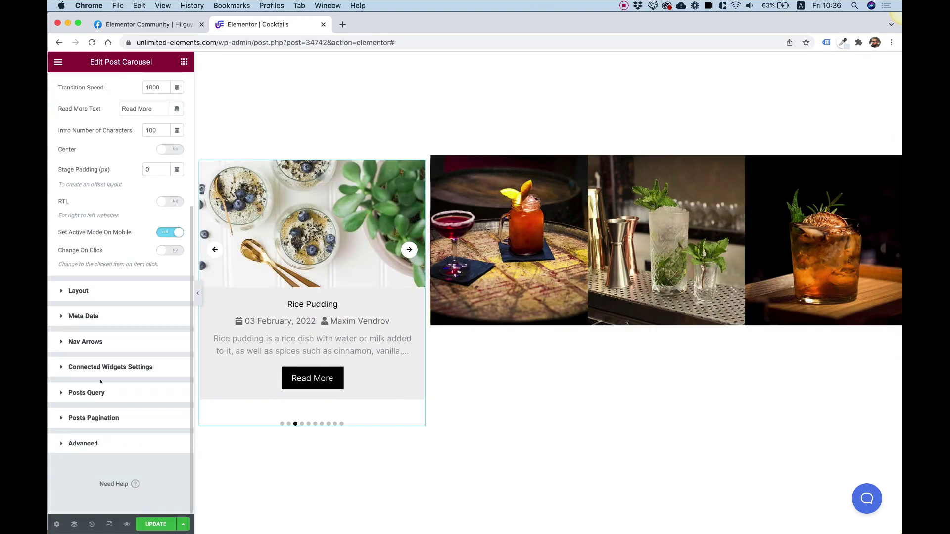
click(91, 393)
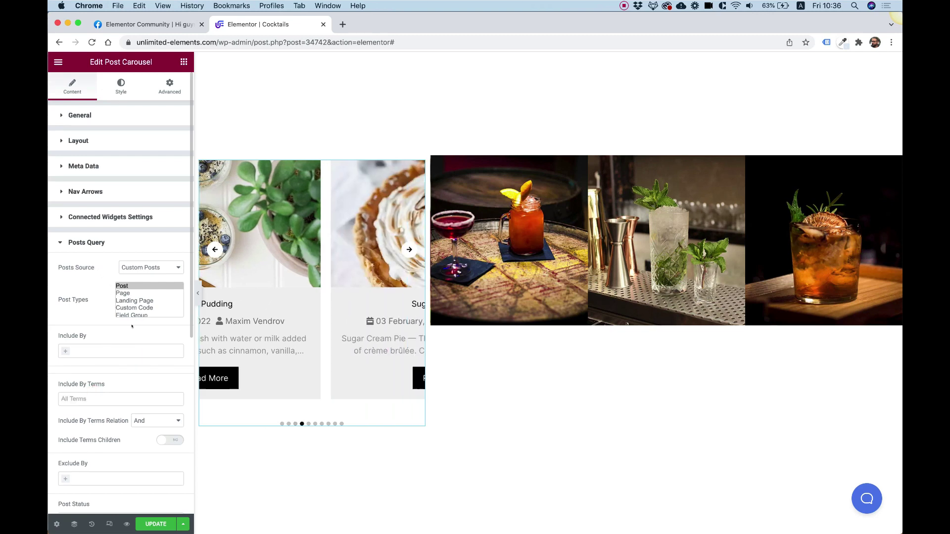
click(90, 396)
text(coc)
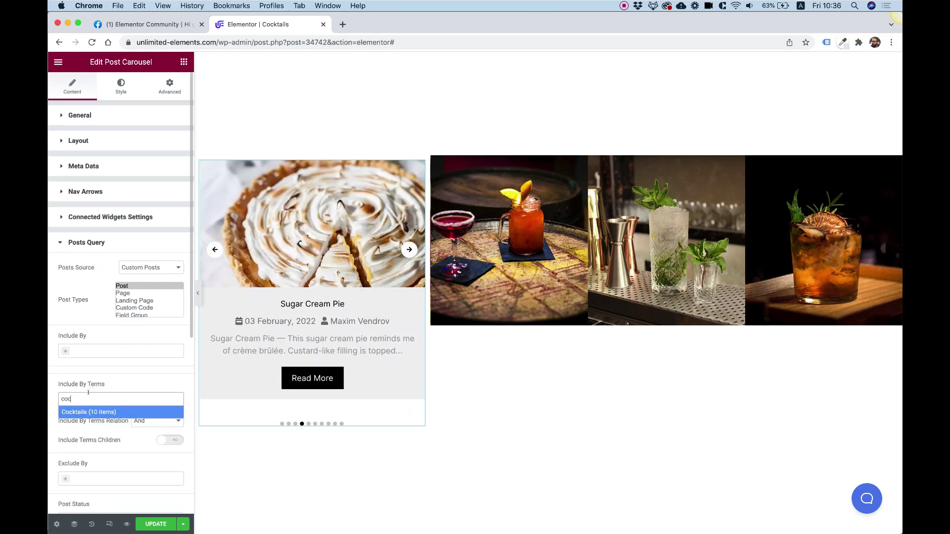
key(Return)
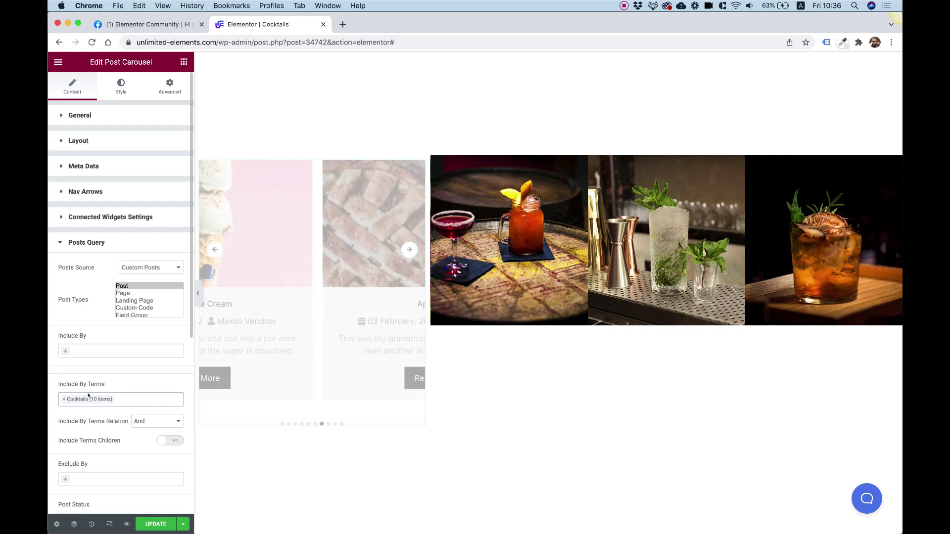
click(140, 397)
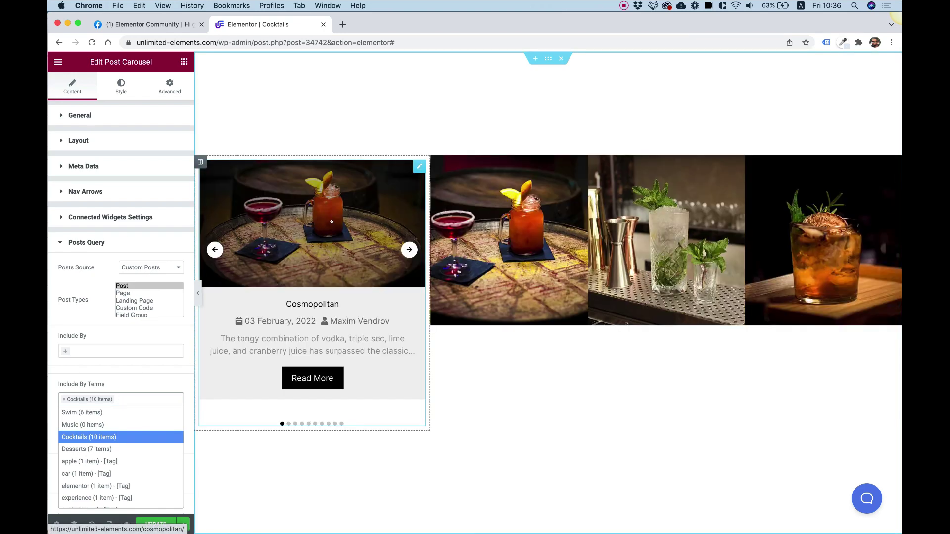
click(409, 248)
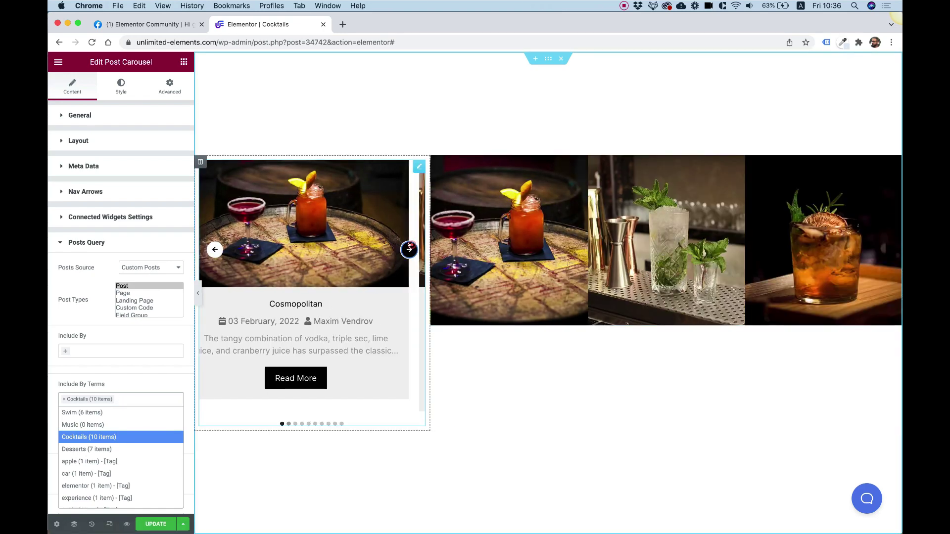
click(214, 249)
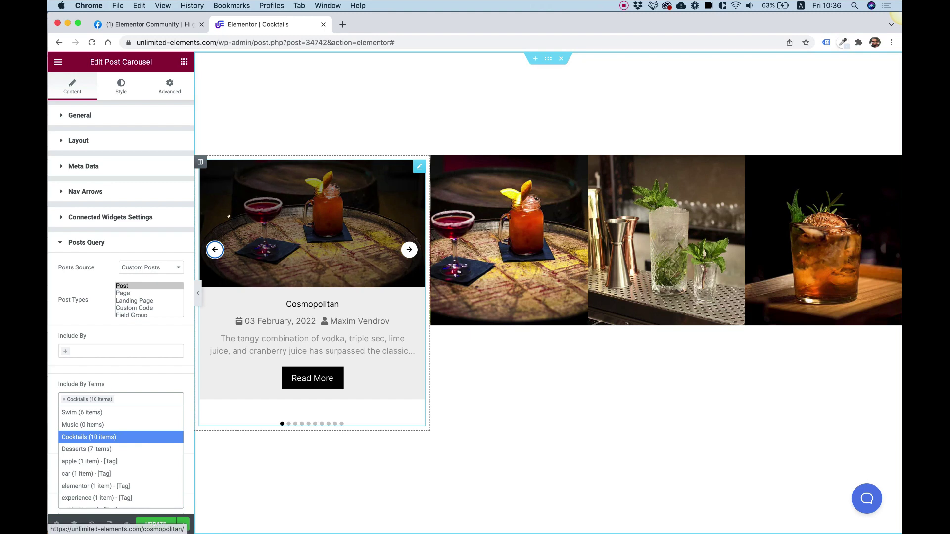
Enable remote connection and sync for the single-item carousel, and advance its slides to test the link with the image carousel
click(142, 216)
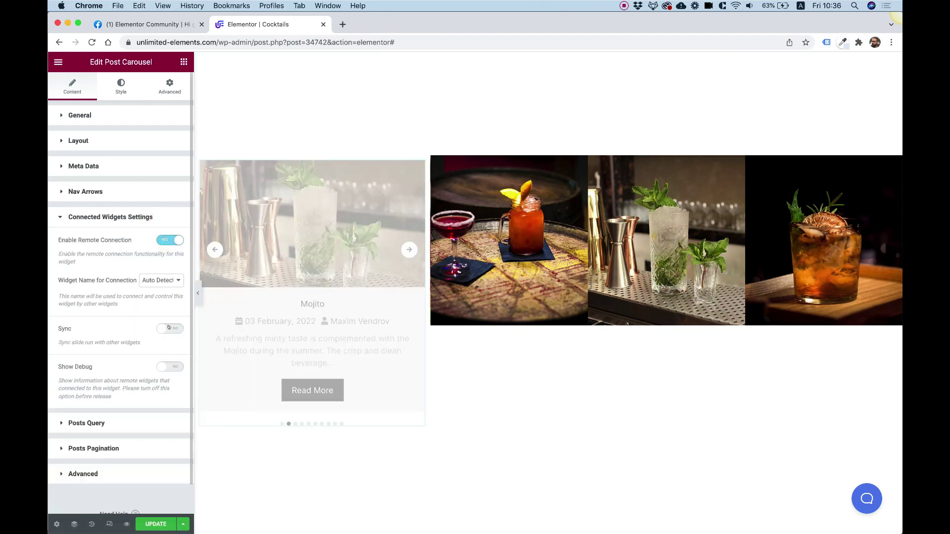
click(168, 330)
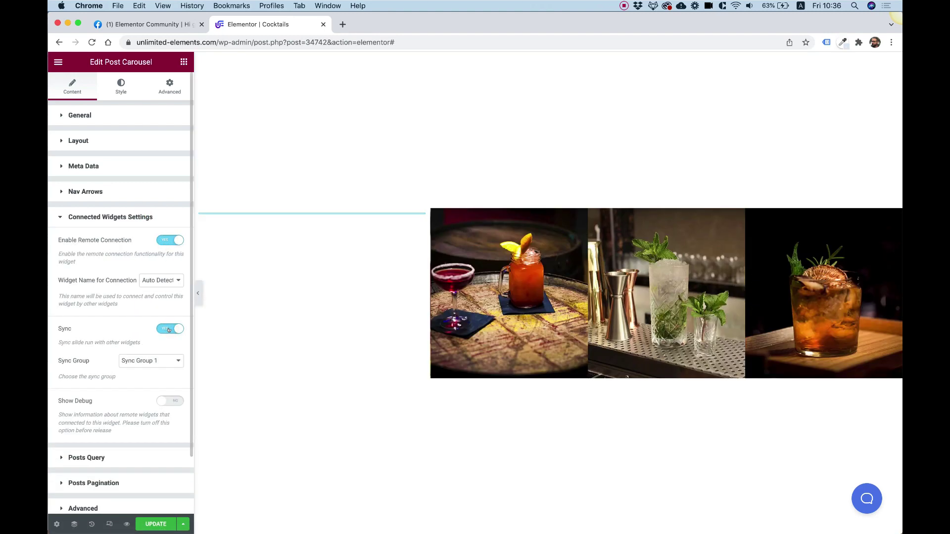
click(402, 247)
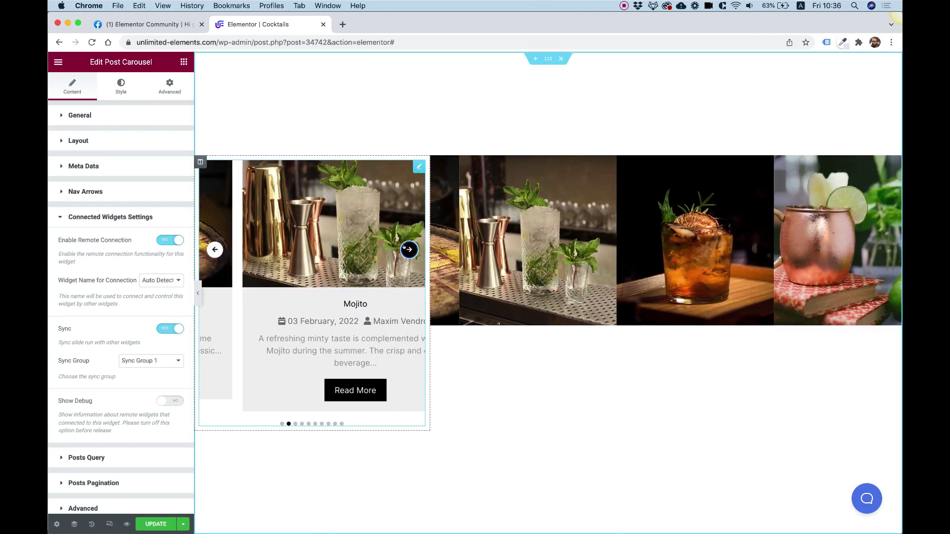
click(403, 247)
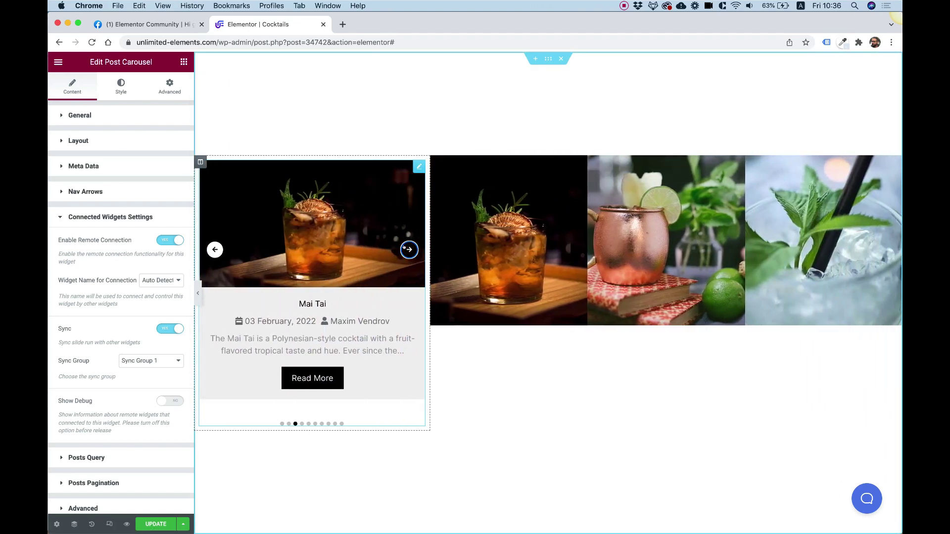
click(409, 250)
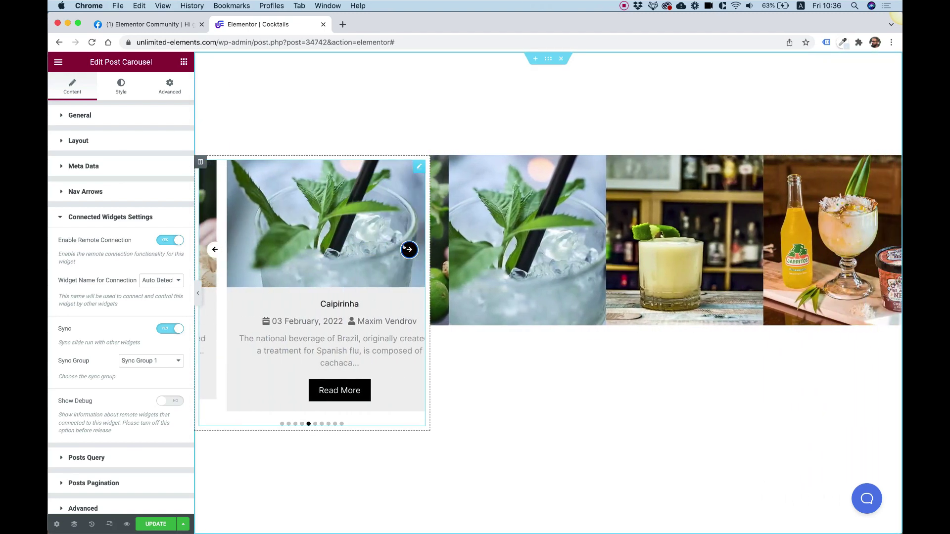
click(409, 250)
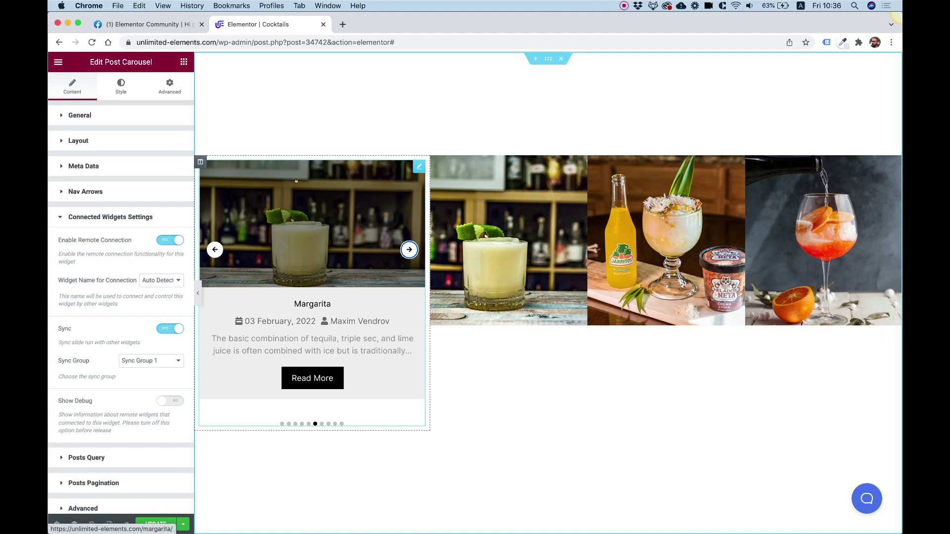
Hide the image and the arrows of the single-item carousel and test switching slides with its dots
click(104, 142)
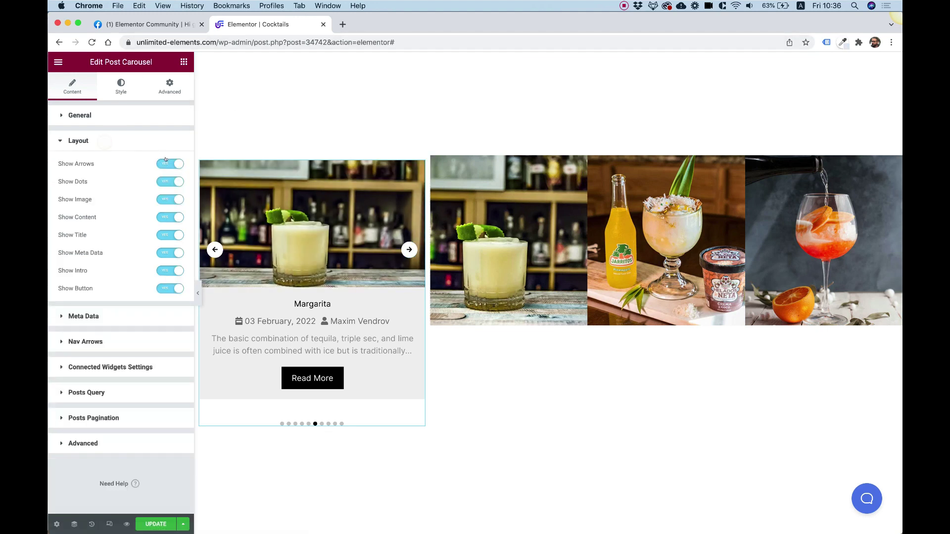
click(158, 200)
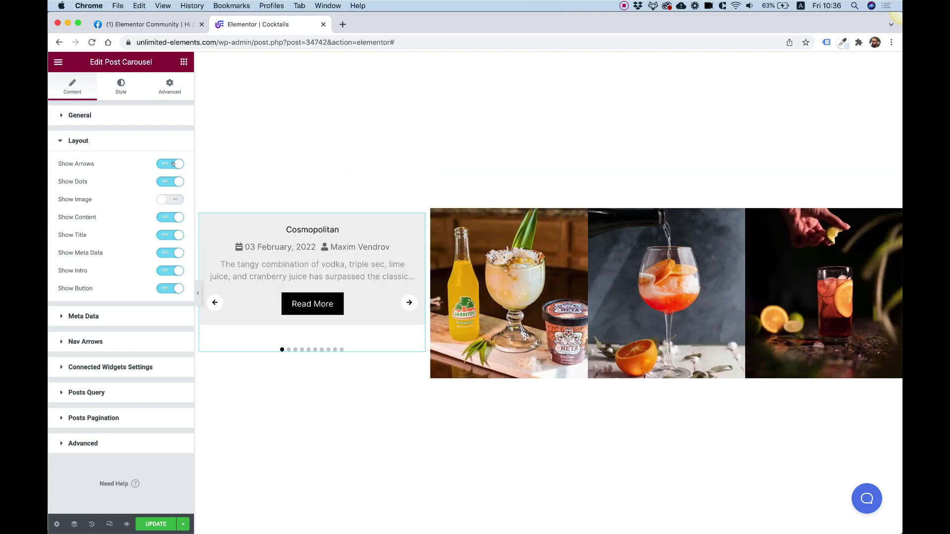
click(173, 164)
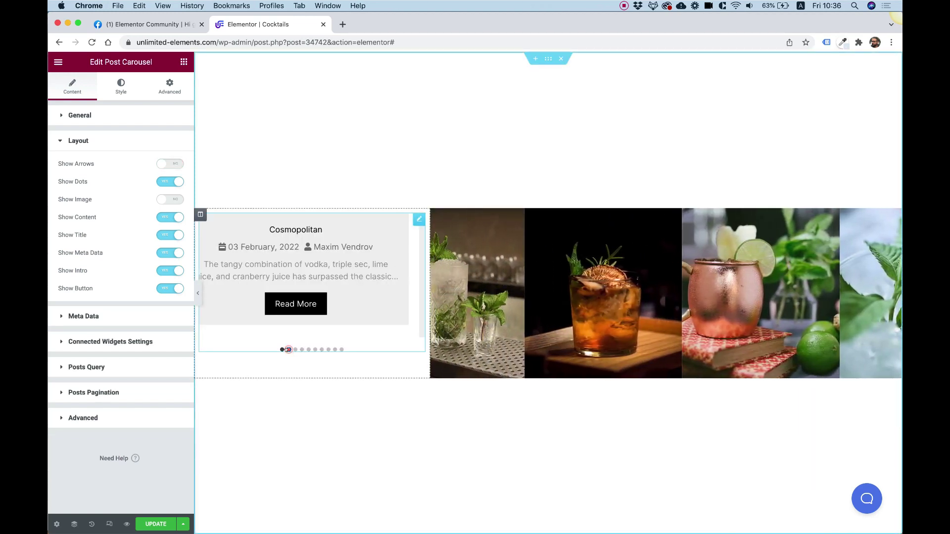
click(288, 350)
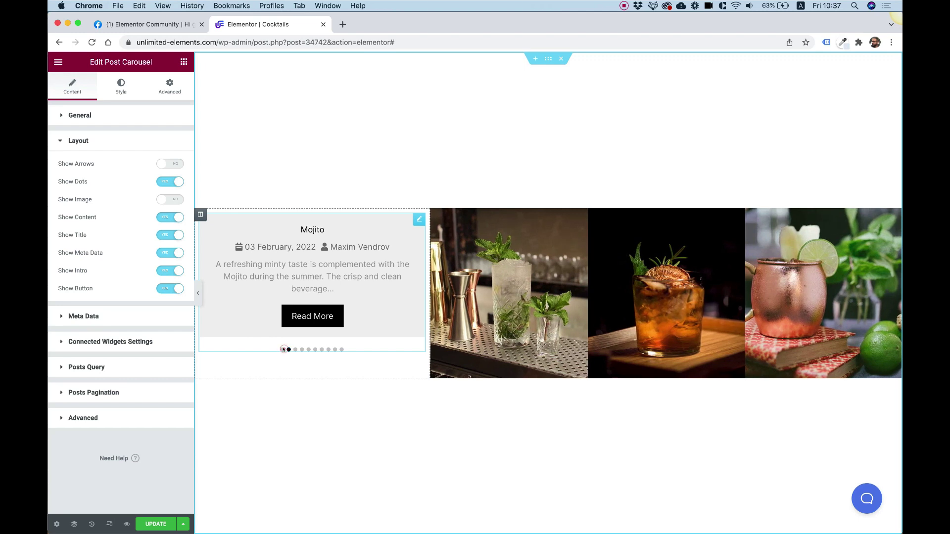
click(281, 350)
Align the content of the single-item carousel to the left
click(121, 86)
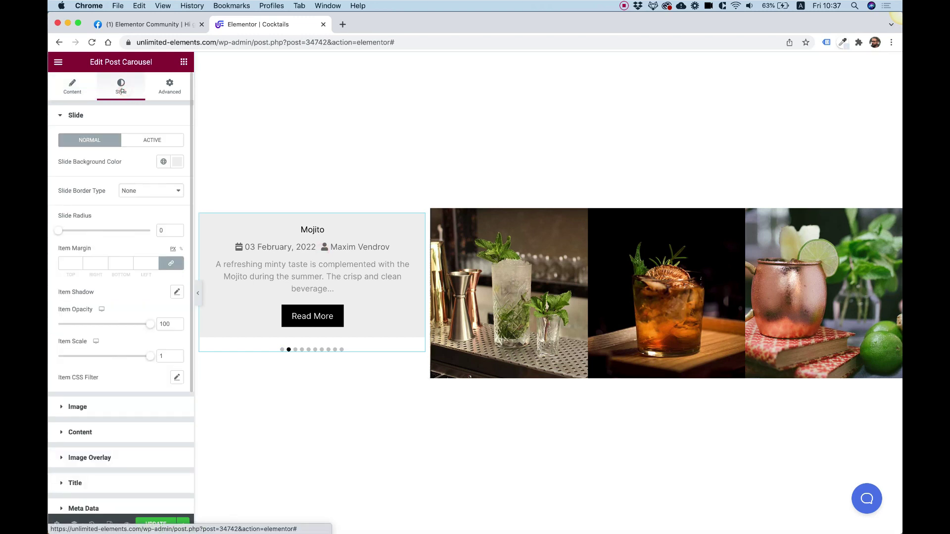
click(95, 433)
click(140, 193)
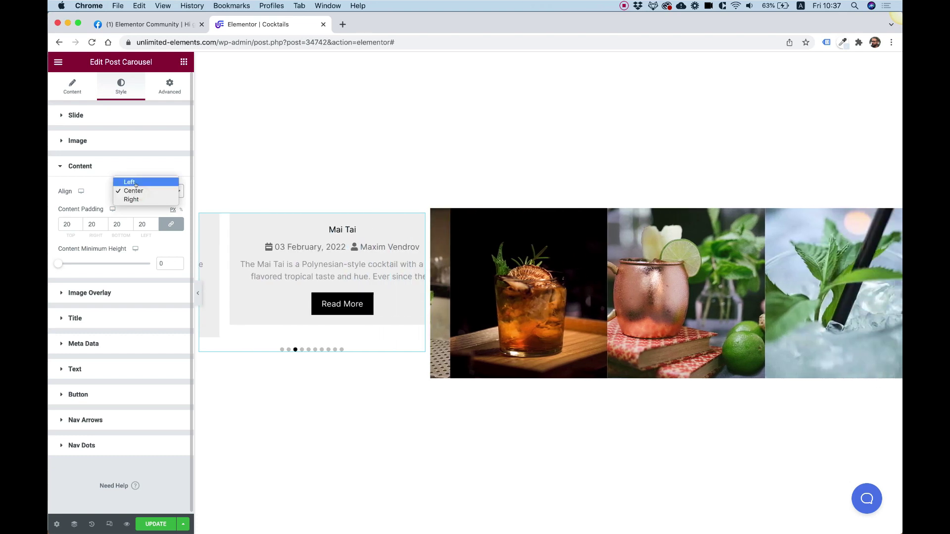
click(136, 184)
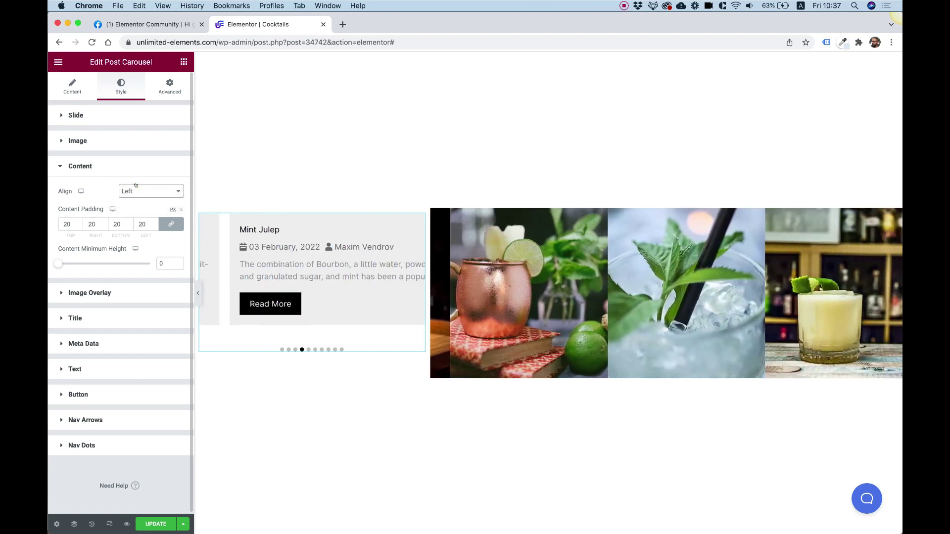
Apply the Secondary global font to the post titles of the single-item carousel
click(92, 319)
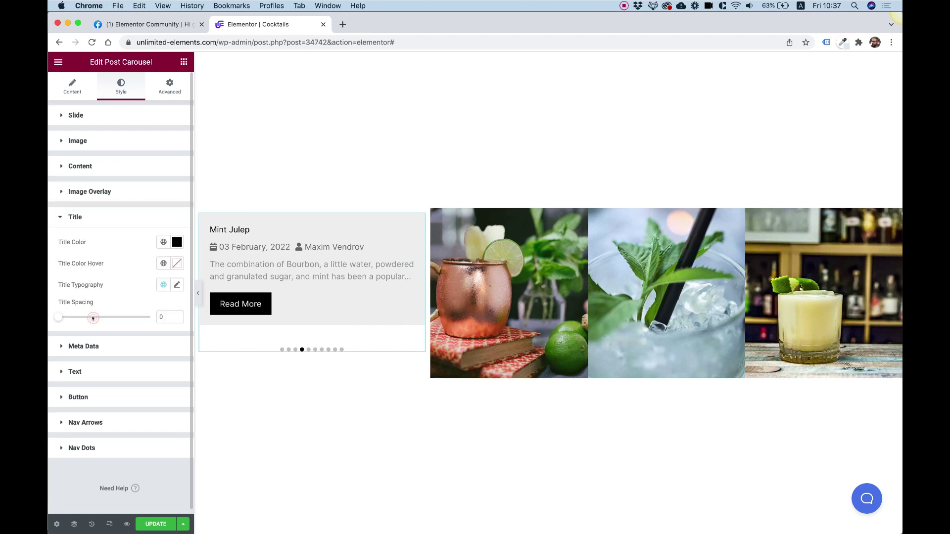
click(163, 285)
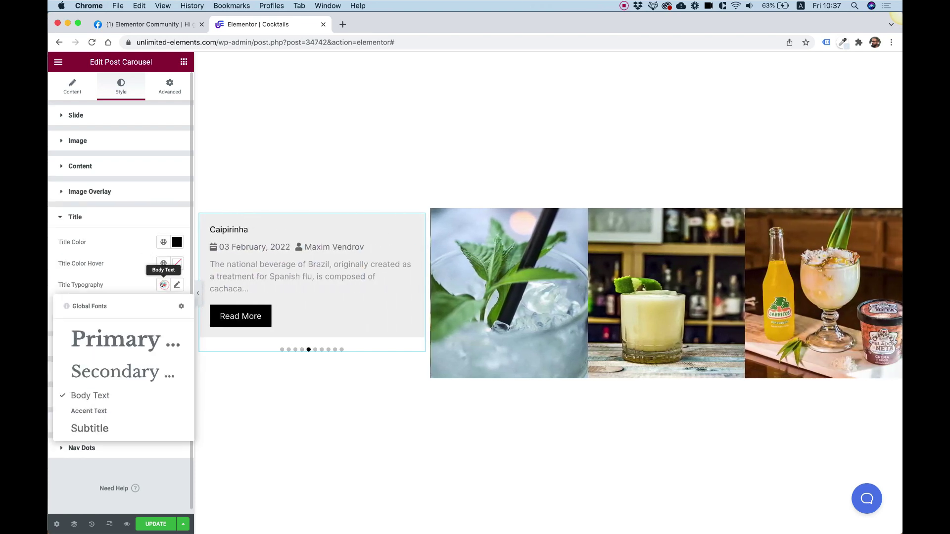
click(103, 369)
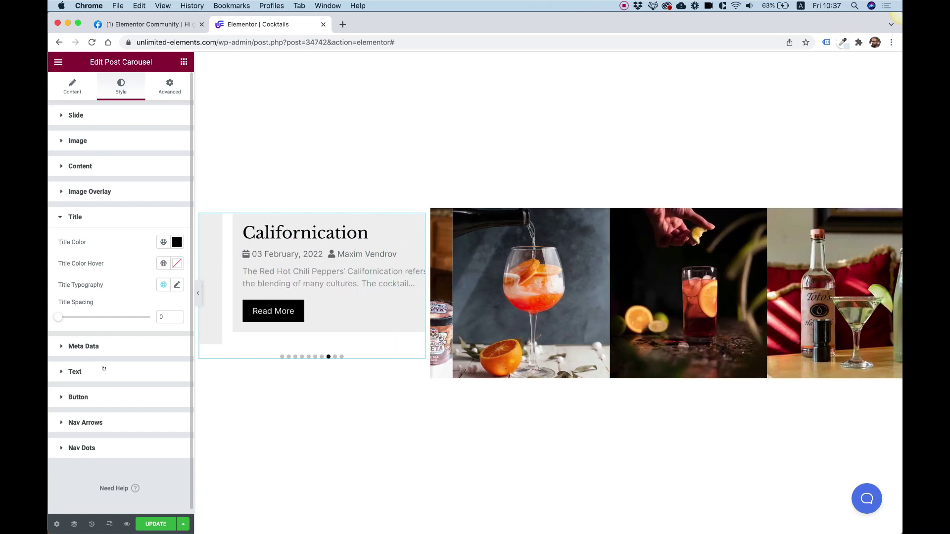
Clear the normal-state slide background color of the single-item carousel
click(90, 167)
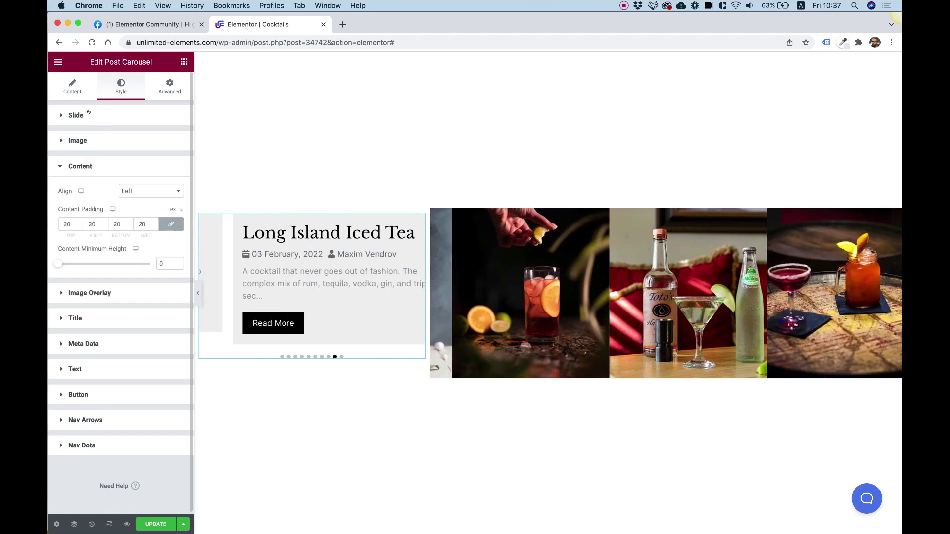
click(87, 110)
click(177, 161)
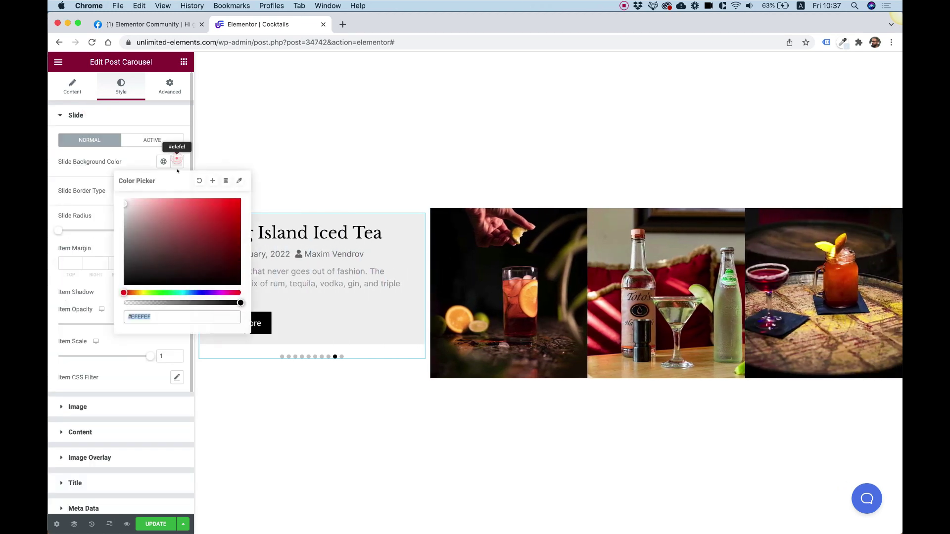
click(199, 181)
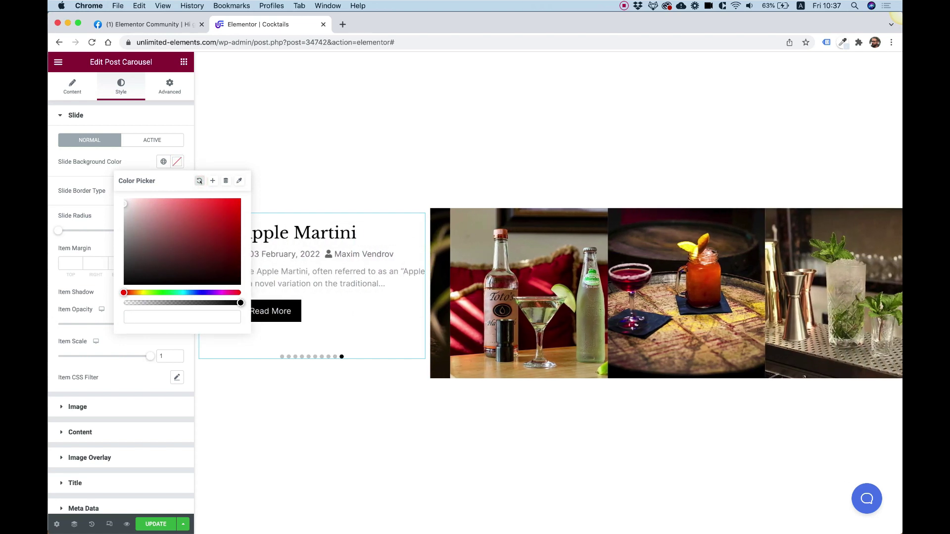
click(133, 168)
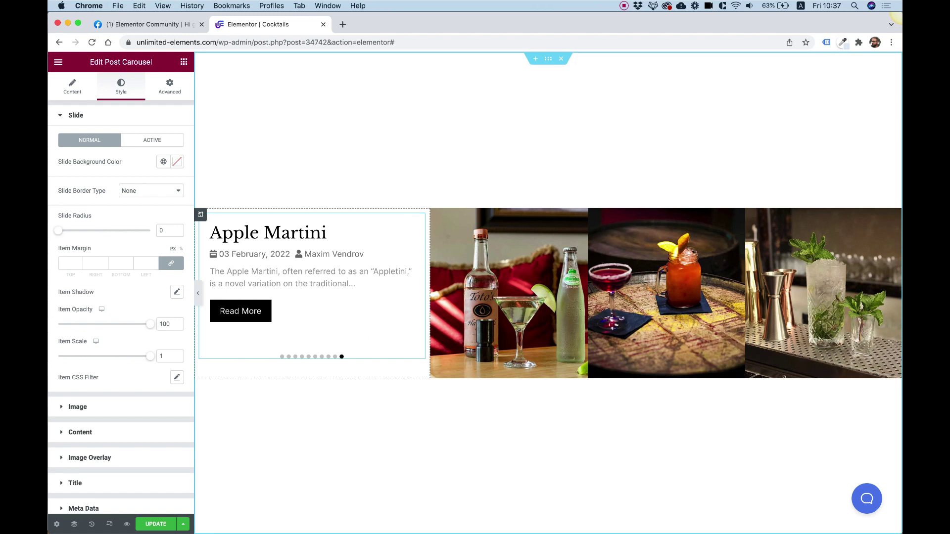
Set the padding of the column holding the single-item carousel to 50 px on all sides
click(201, 215)
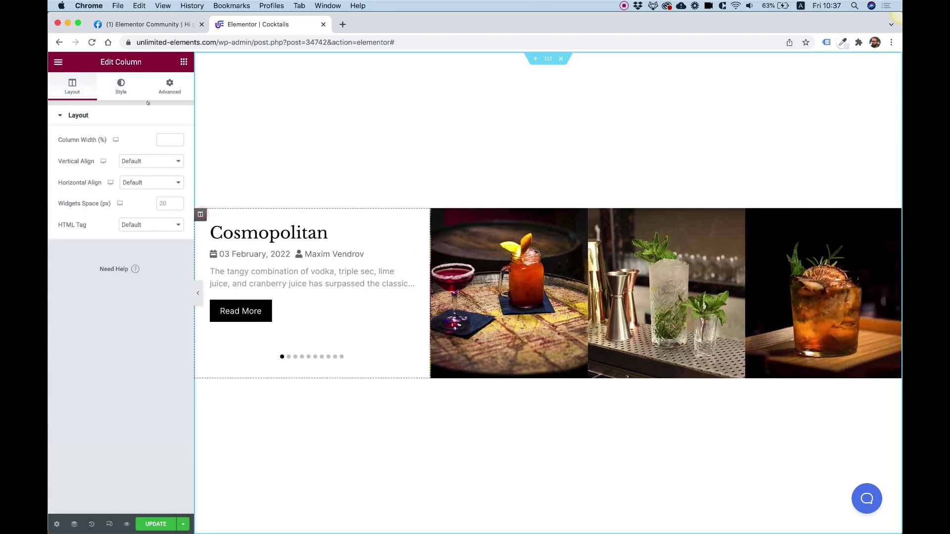
click(167, 84)
click(66, 193)
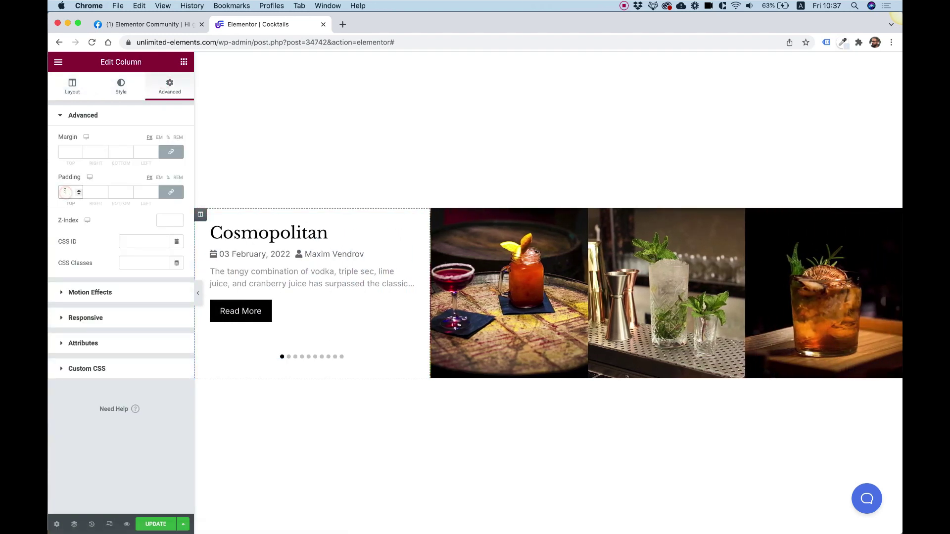
text(50)
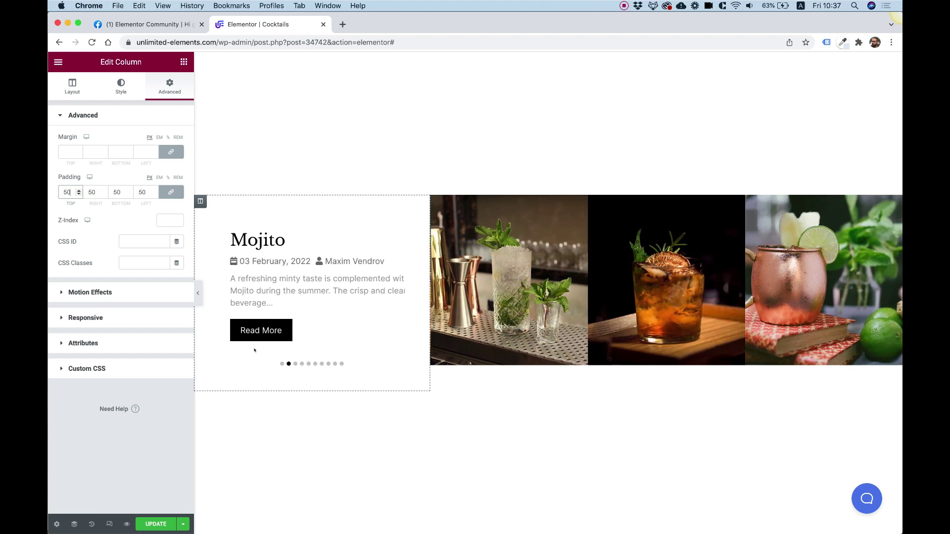
click(120, 85)
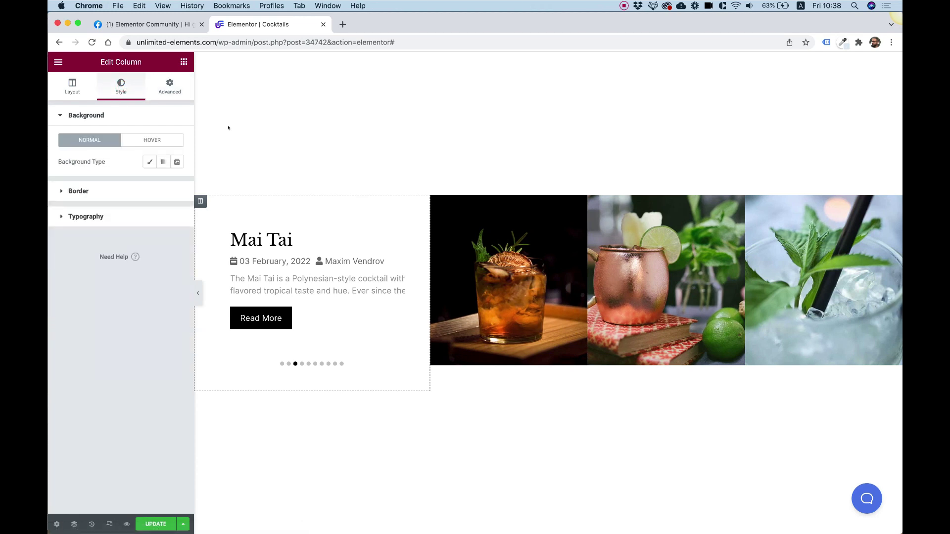
Set the meta data typography size of the single-item carousel to 12 px and the meta data spacing to 16
click(299, 255)
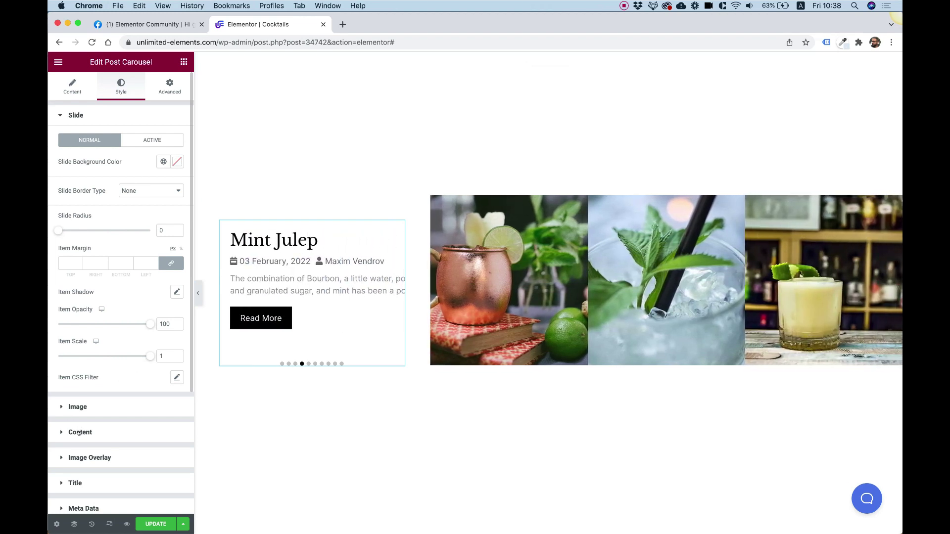
scroll(88, 428, down, 2)
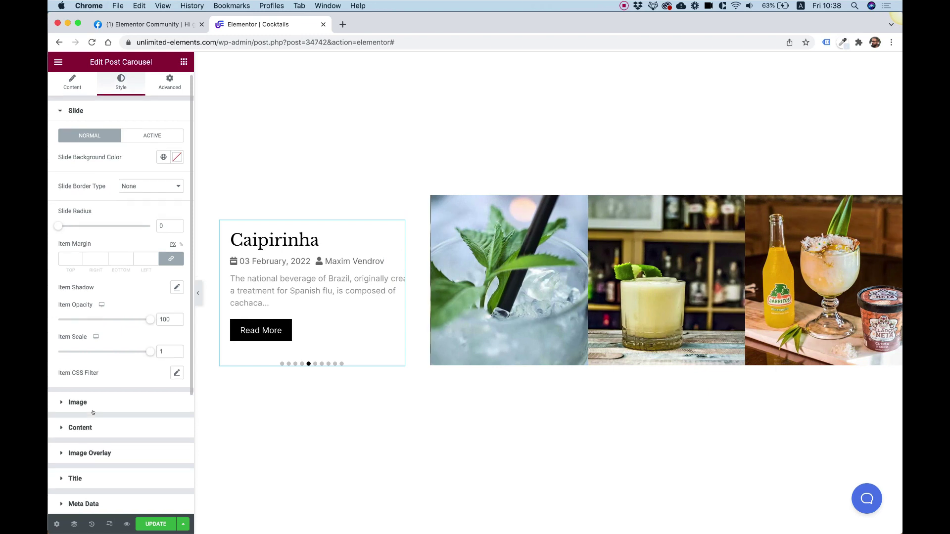
click(83, 481)
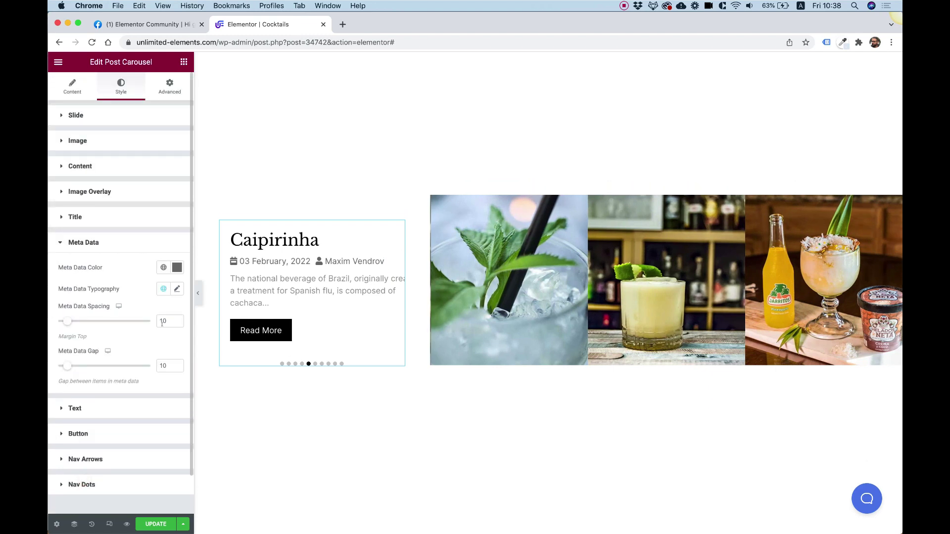
click(174, 291)
double_click(156, 369)
text(12)
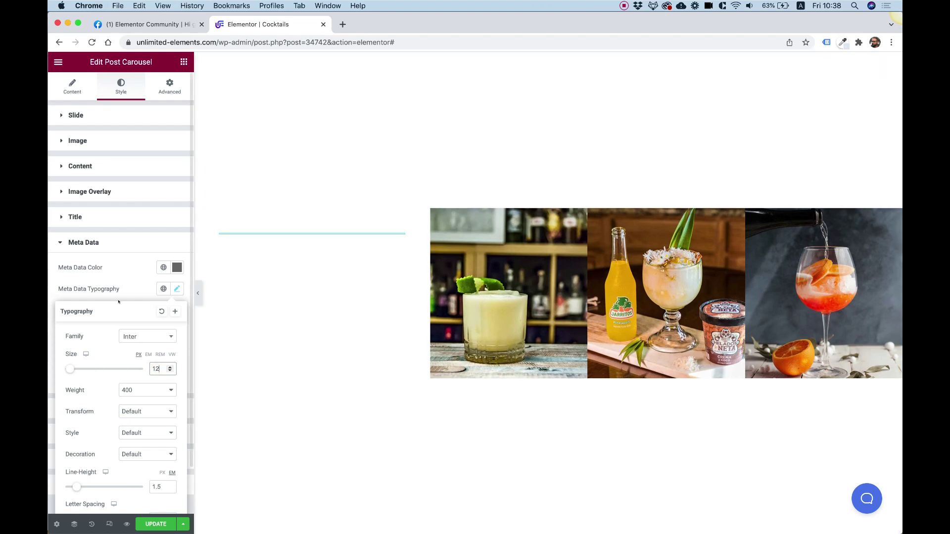
click(117, 281)
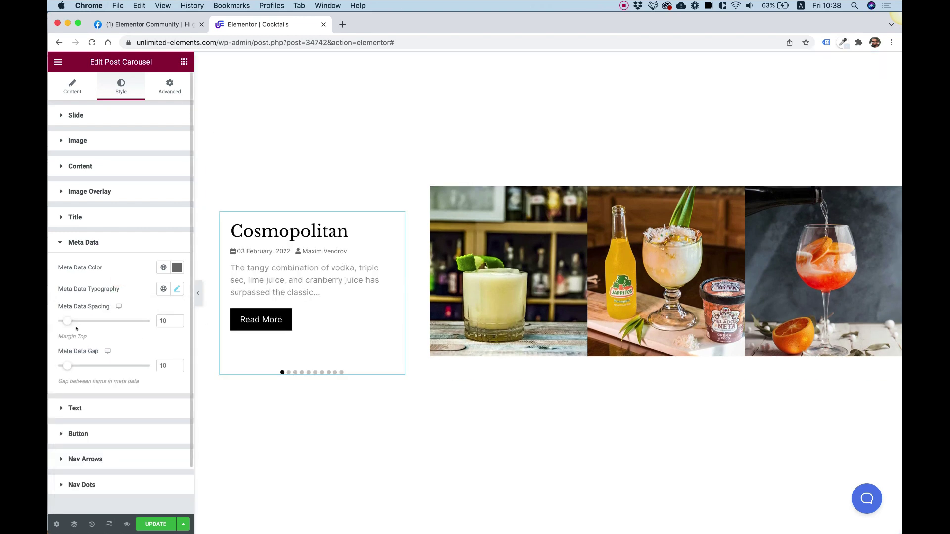
drag(65, 320, 72, 321)
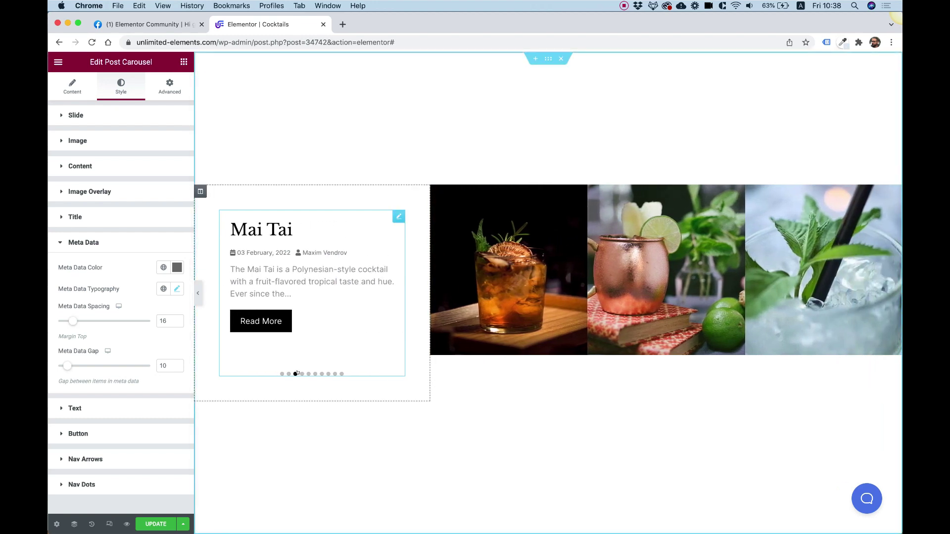
Align the navigation dots of the single-item carousel to Start and set their gap to 9
click(102, 485)
scroll(118, 379, down, 3)
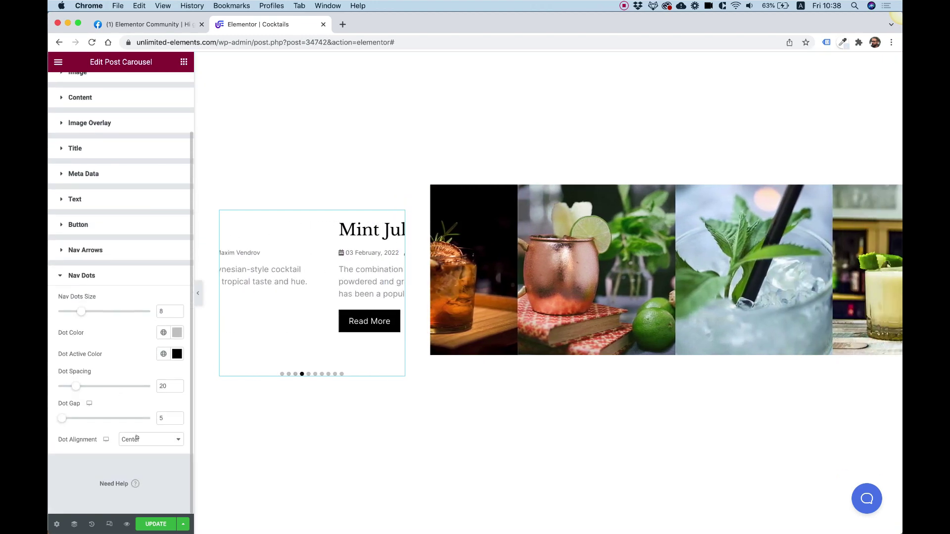
click(141, 440)
click(136, 429)
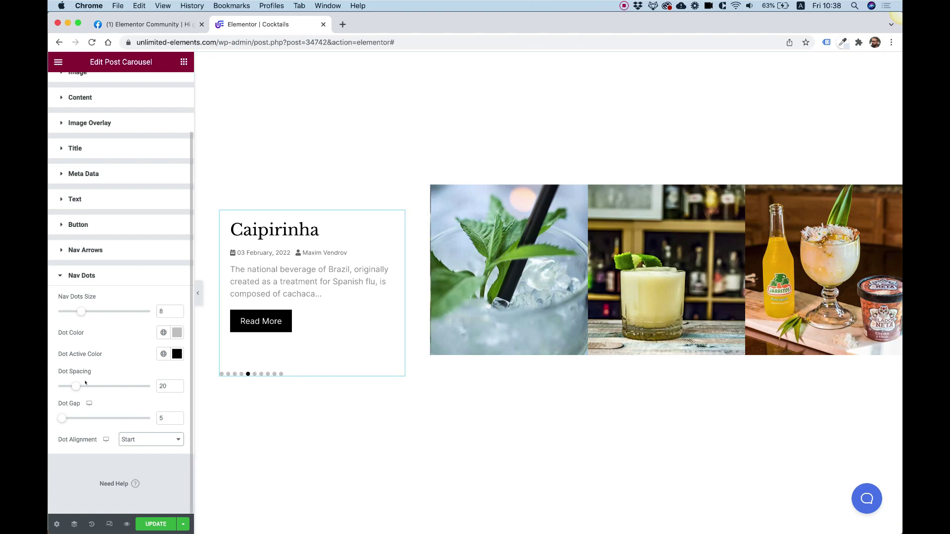
drag(61, 419, 65, 418)
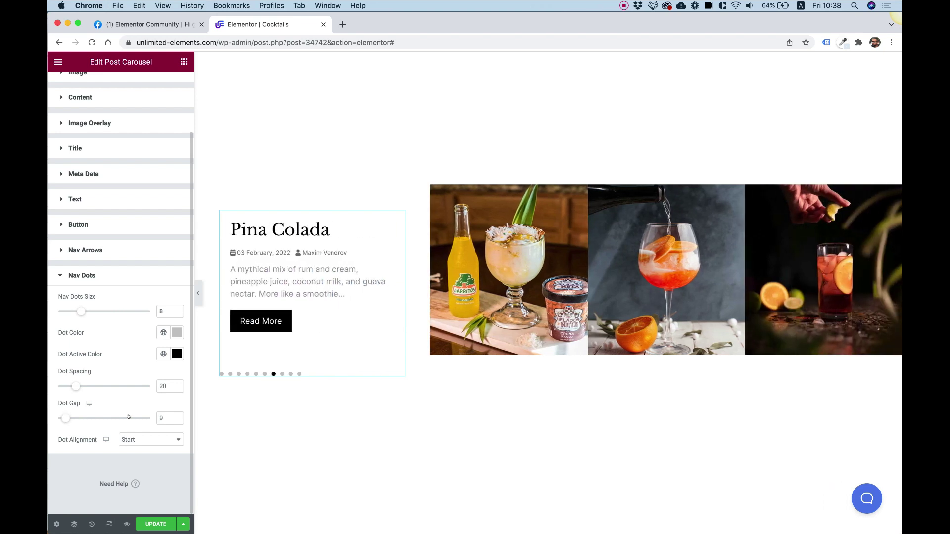
Set the content padding of the single-item carousel to 0 on all sides and test switching slides with a dot
click(88, 97)
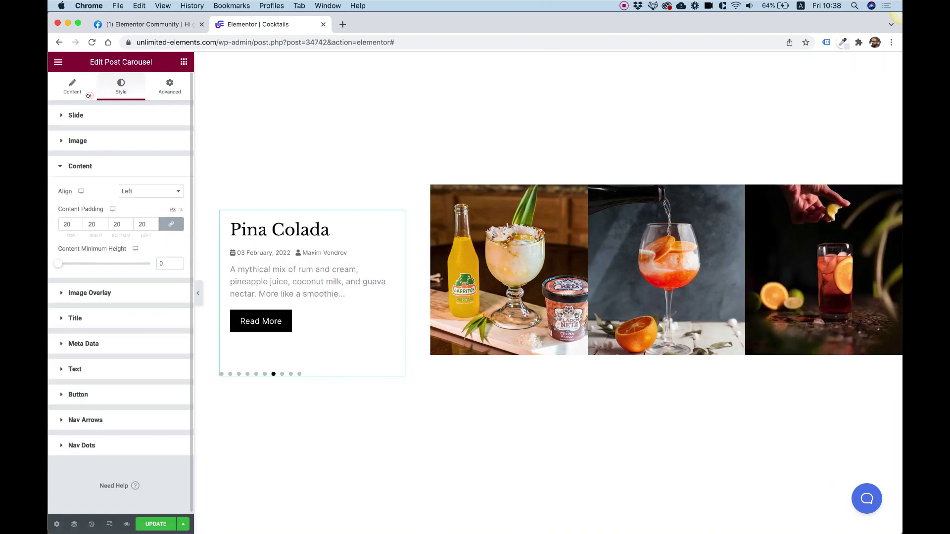
double_click(115, 221)
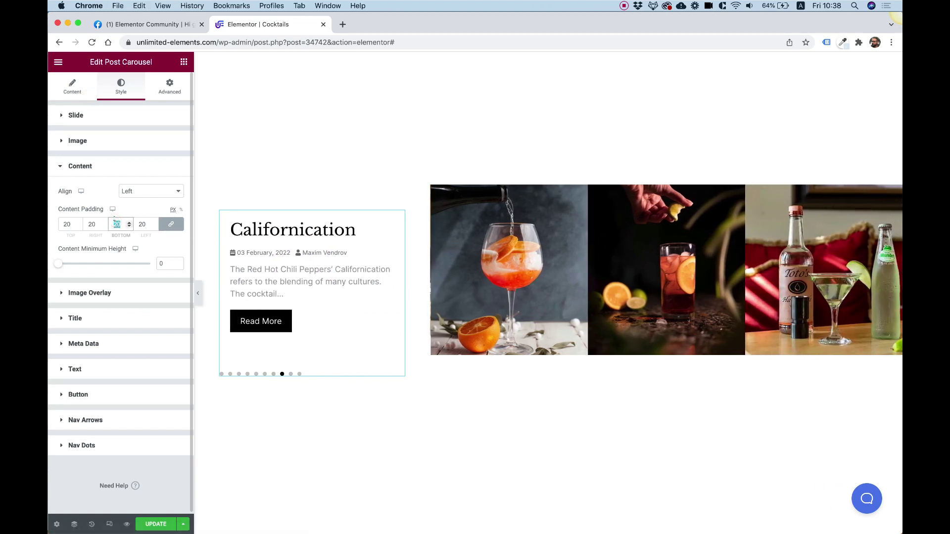
text(0)
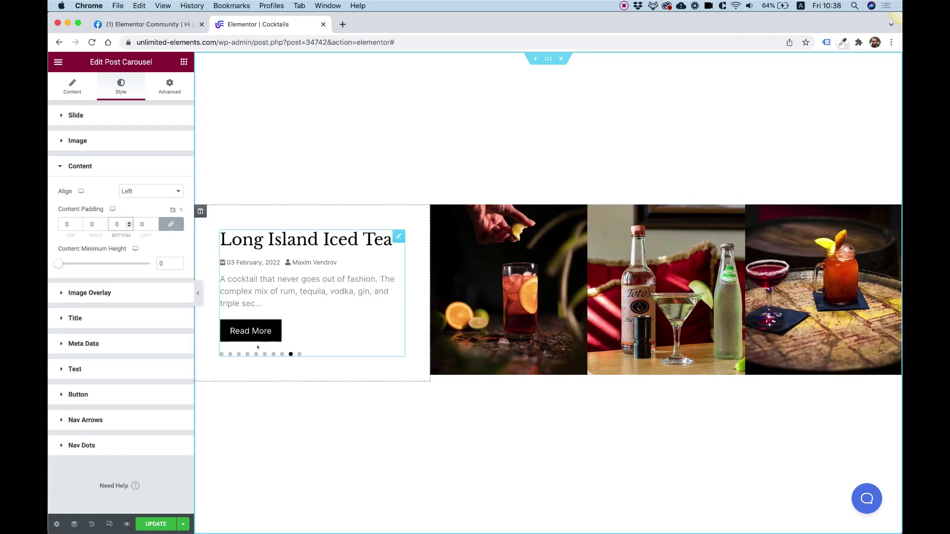
click(247, 354)
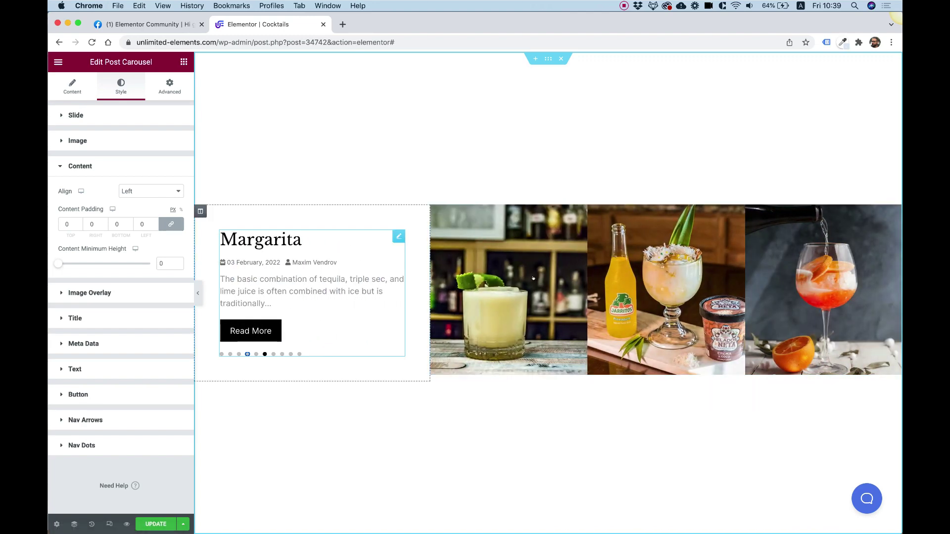
Lower the normal-state item opacity of the image carousel to 45 and test the slide change with the details carousel's dots
click(566, 295)
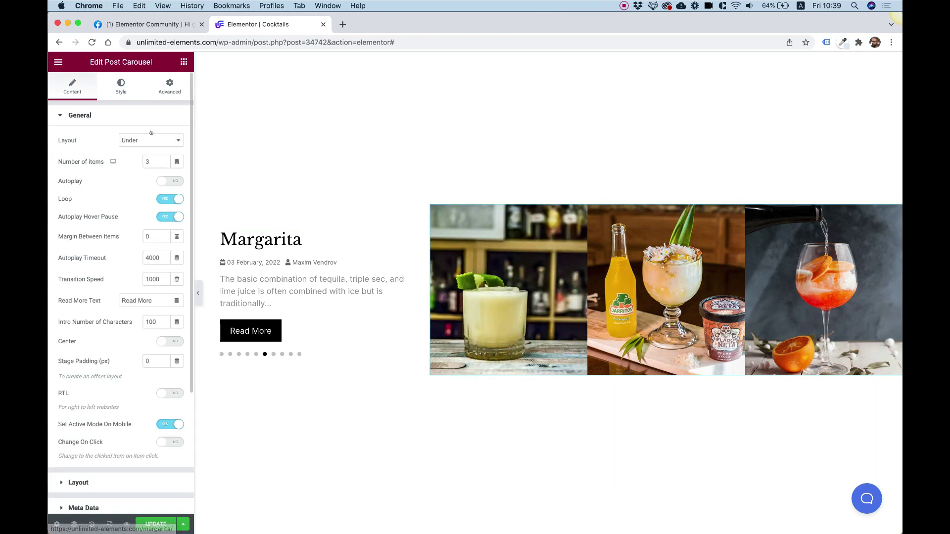
click(123, 91)
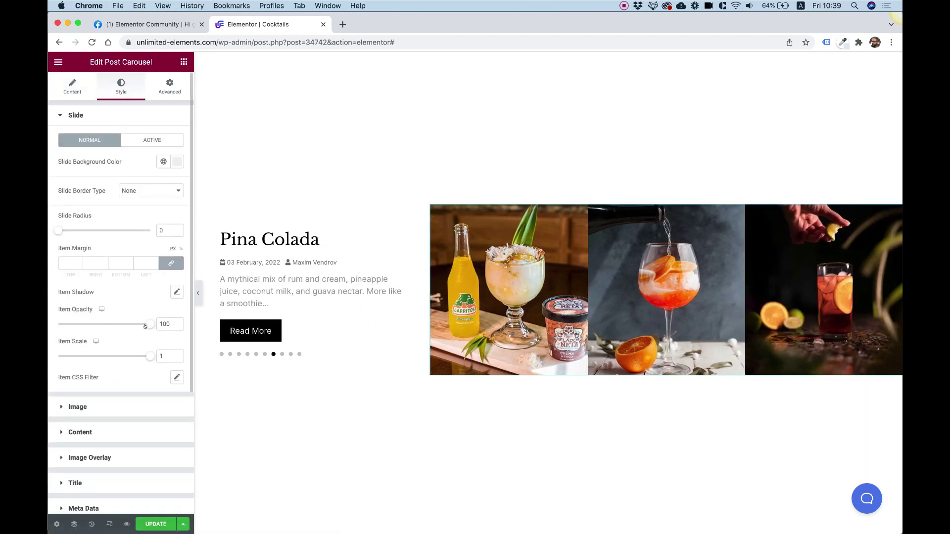
drag(146, 324, 96, 325)
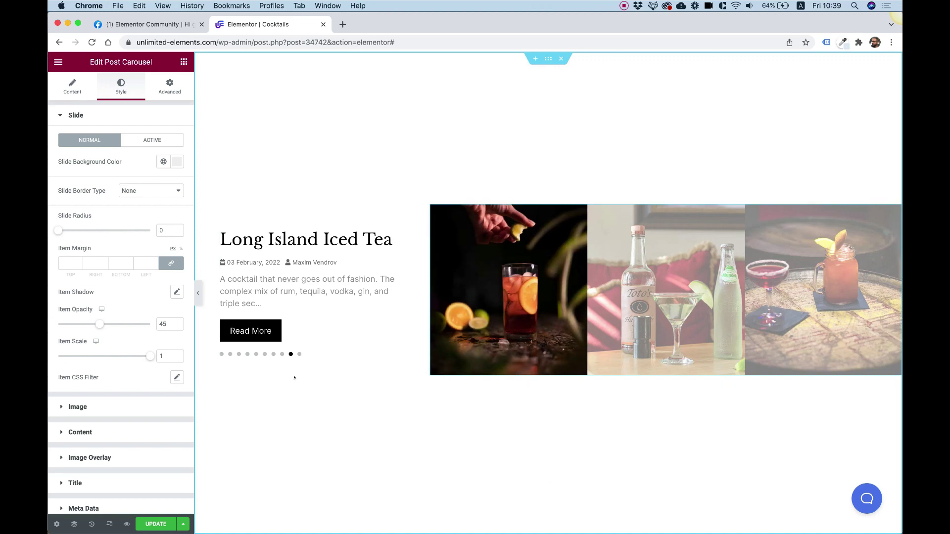
key(ctrl+z)
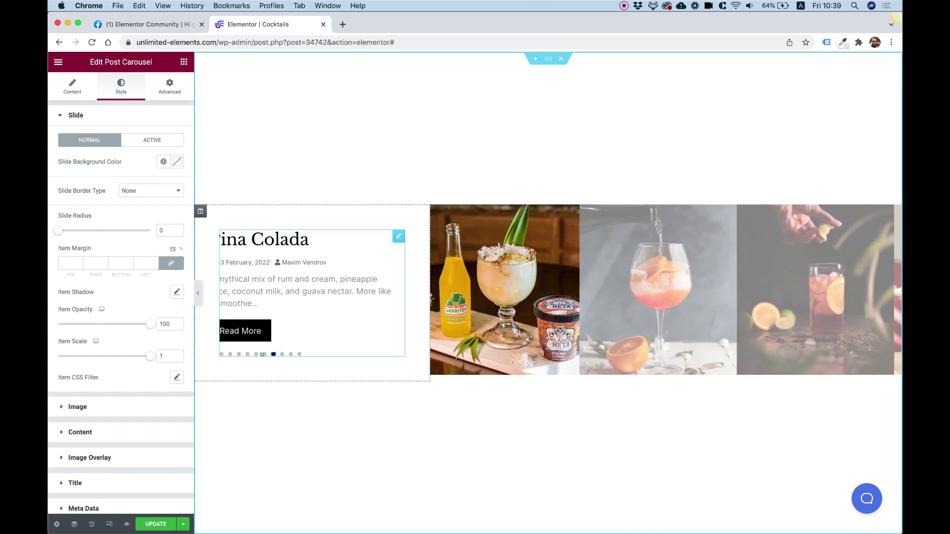
click(263, 354)
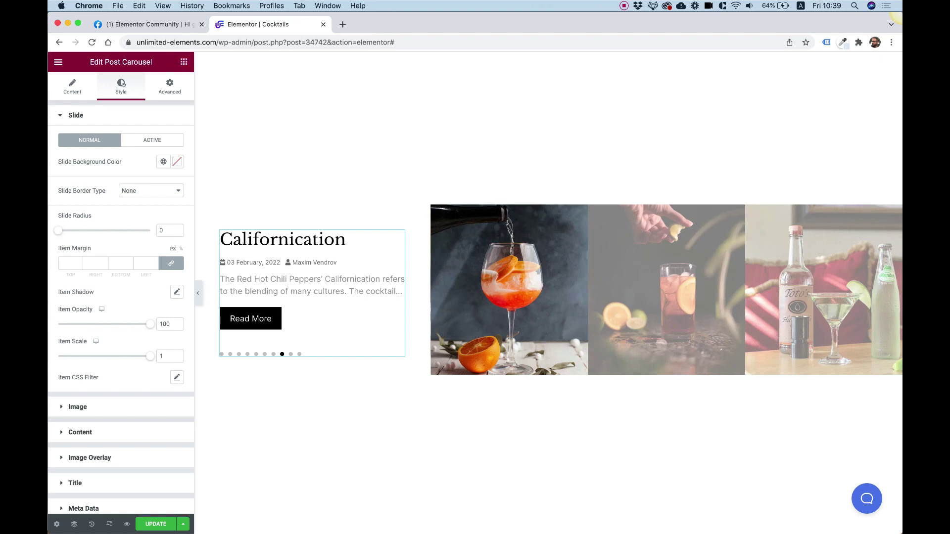
Find the Remote Arrows widget and place it above the image carousel
key(Escape)
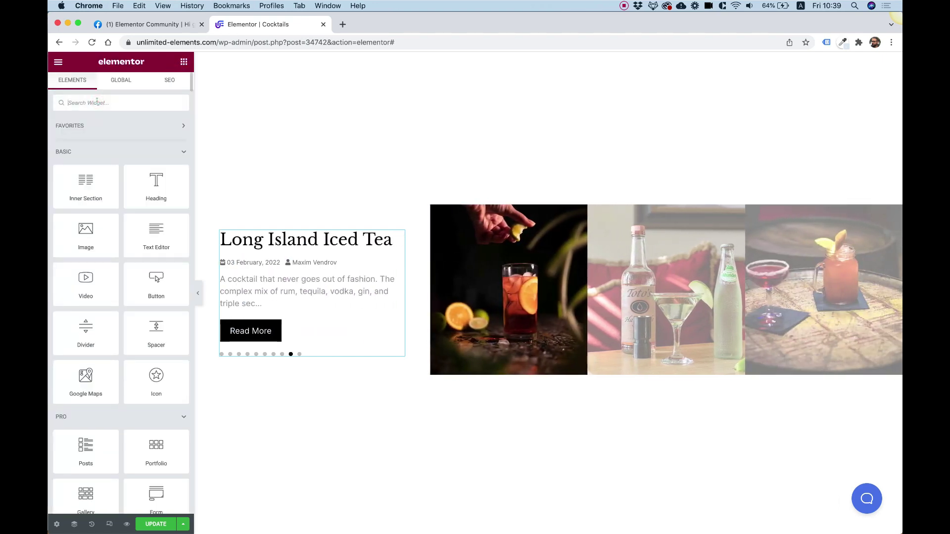
text(remo)
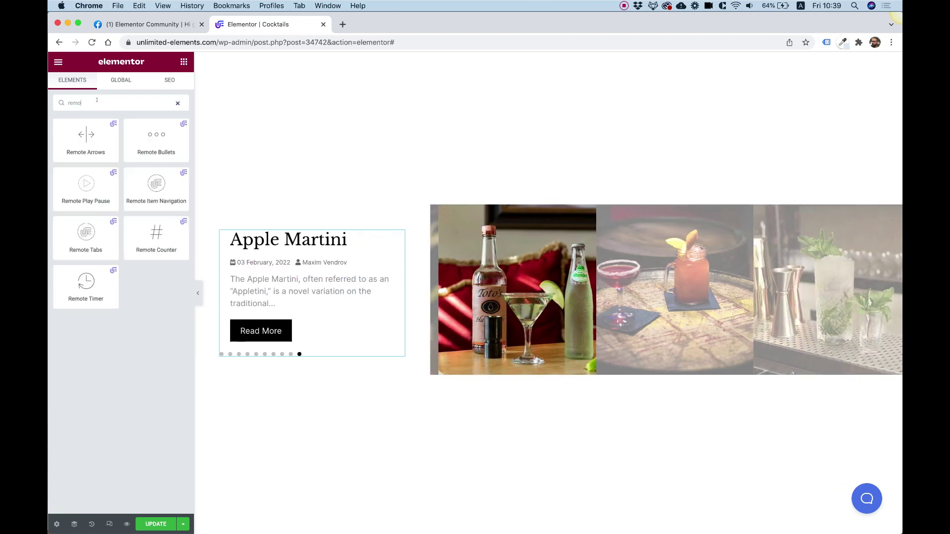
text(te arr)
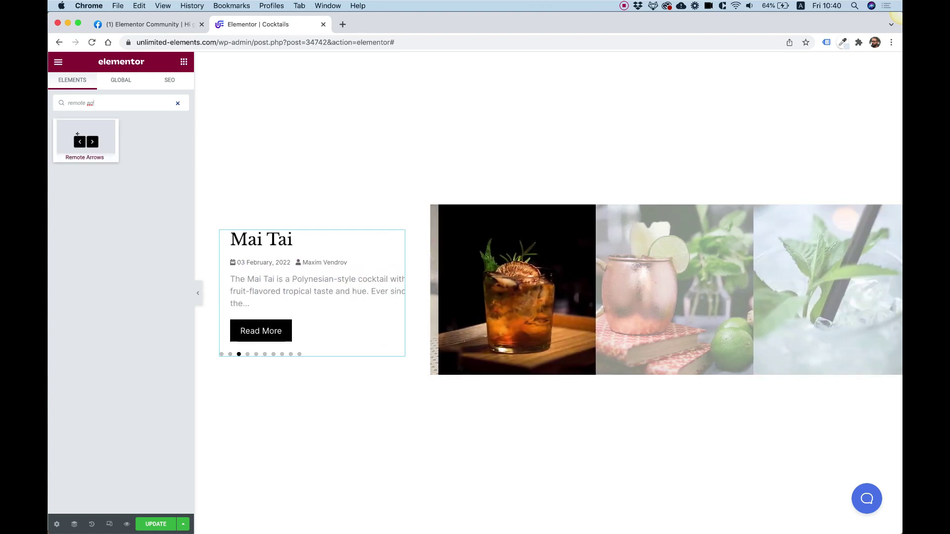
drag(83, 151, 632, 220)
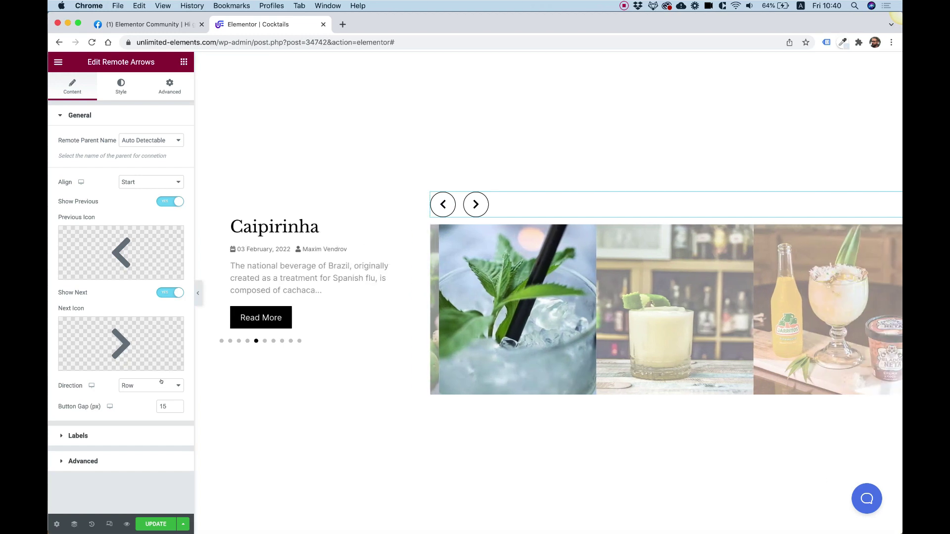
Align the remote arrows to End and test going back through the slides with the previous arrow
click(145, 182)
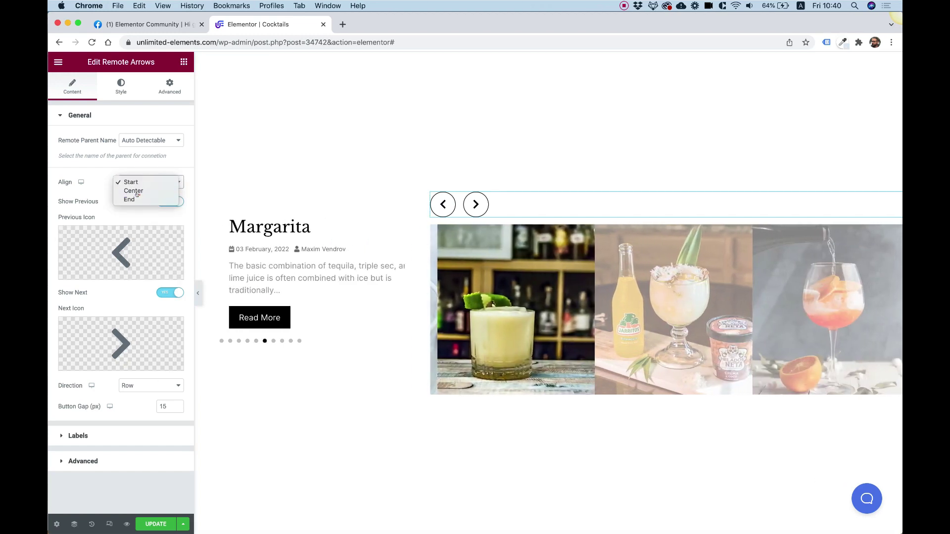
click(136, 199)
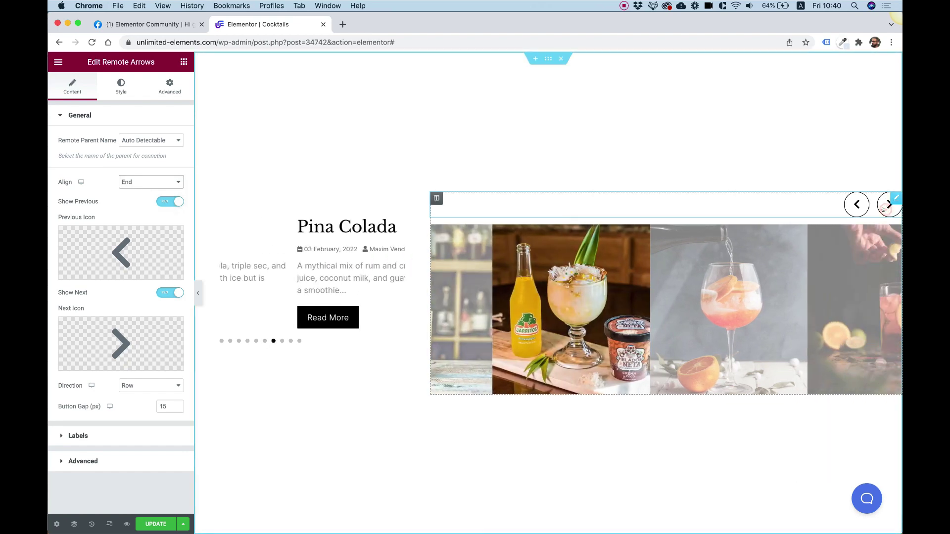
click(856, 206)
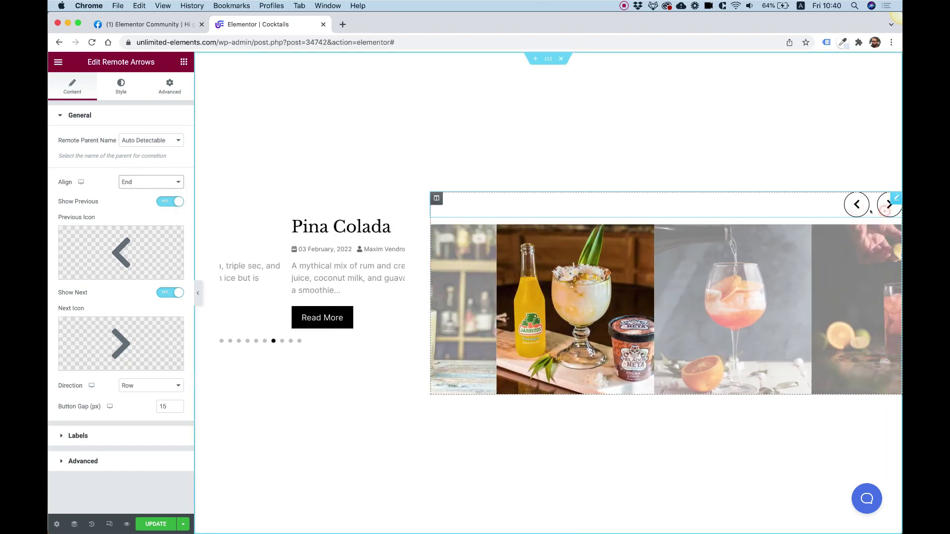
click(857, 205)
click(857, 205)
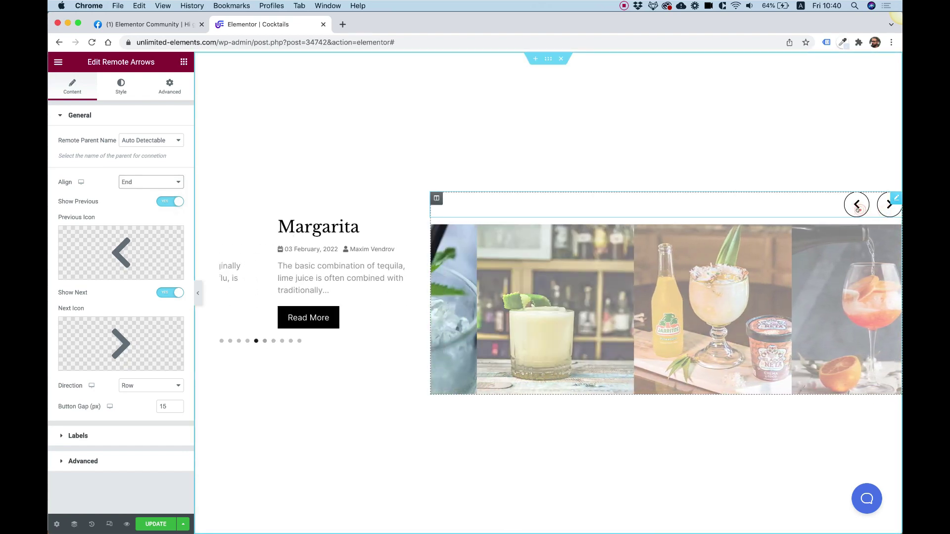
click(857, 205)
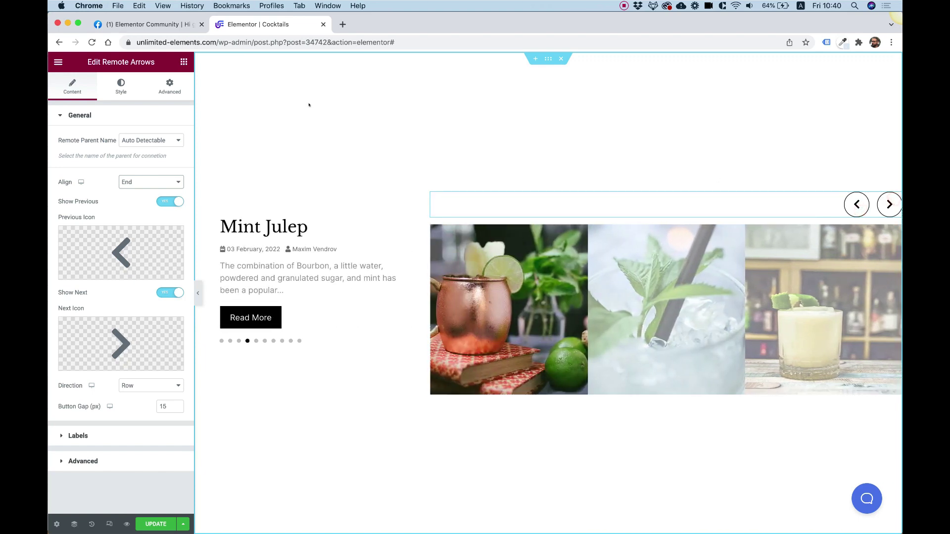
Set the padding of the remote arrows widget to 20 px on all sides
click(166, 92)
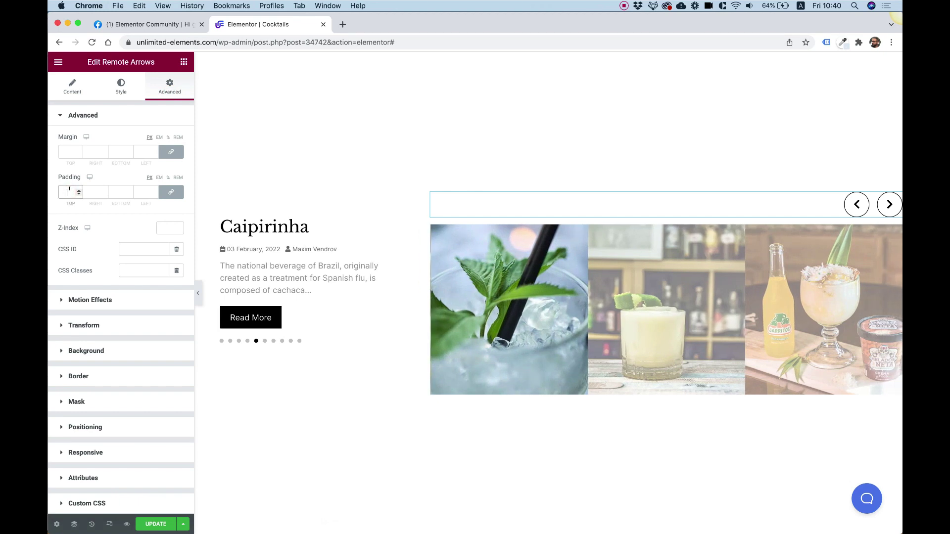
text(20)
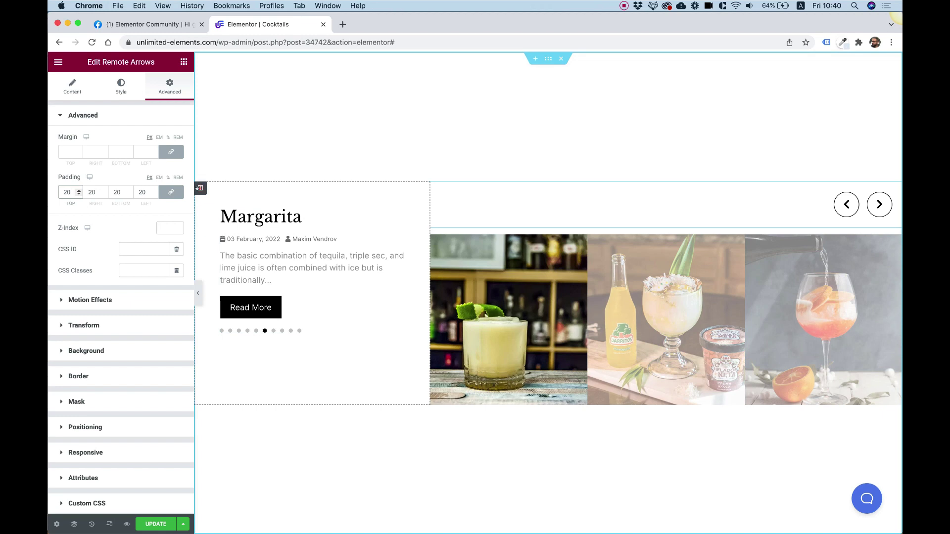
Add a Remote Counter widget above the details carousel and justify its content to Start
click(199, 188)
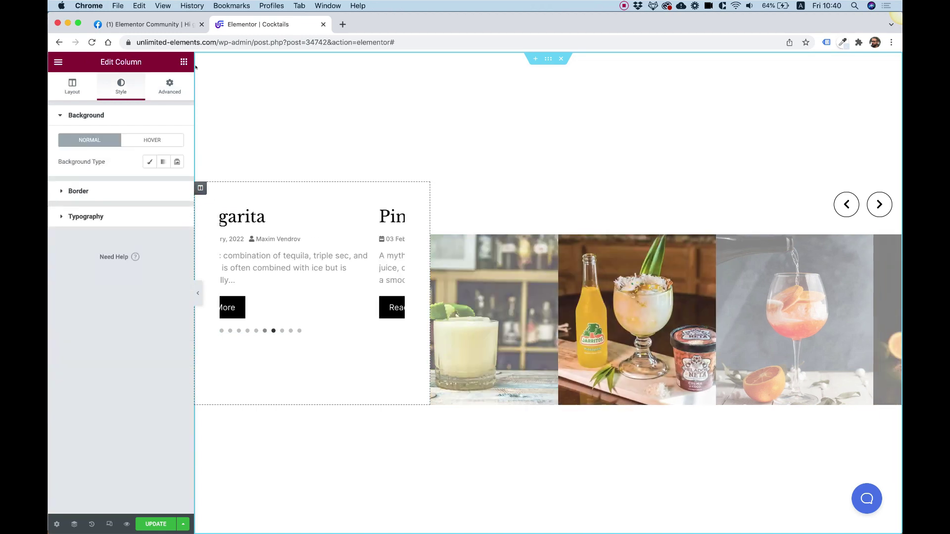
click(184, 62)
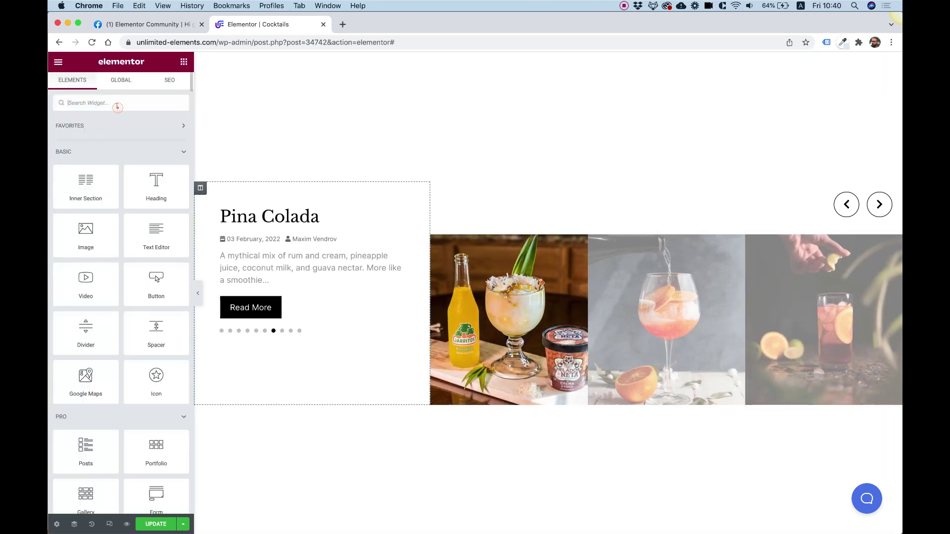
text(remote co)
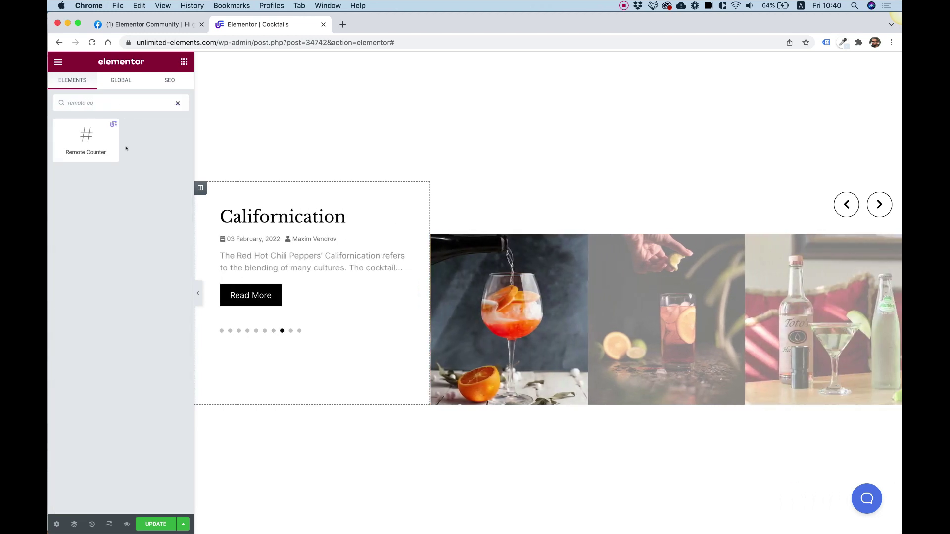
drag(86, 140, 259, 228)
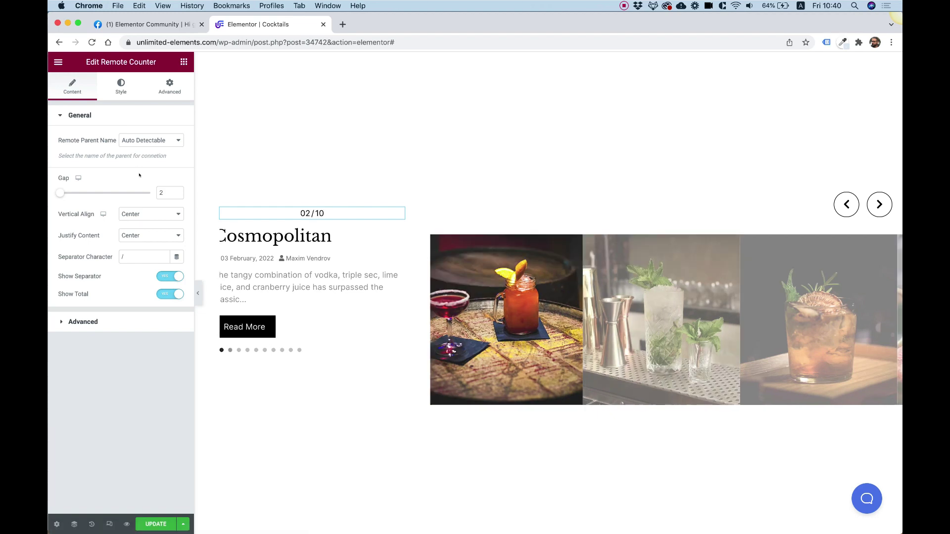
click(138, 234)
click(135, 246)
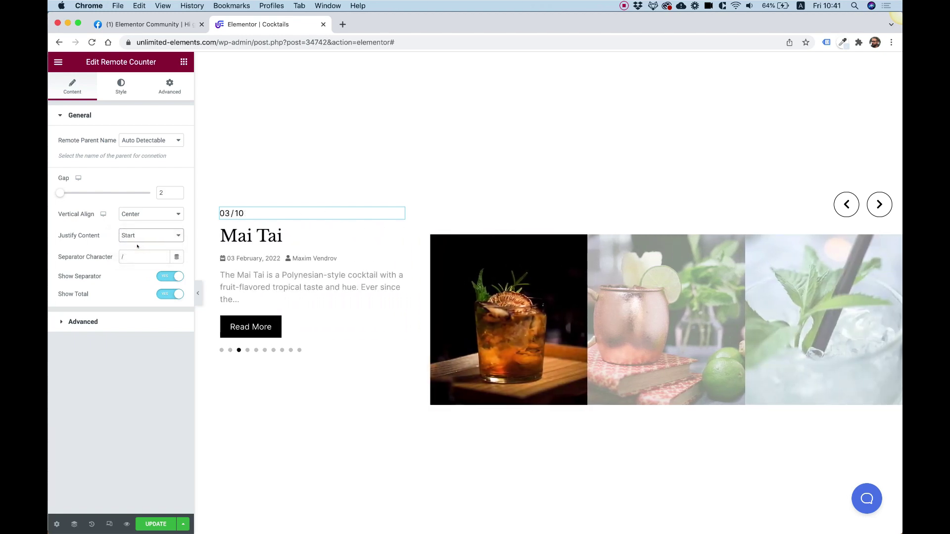
Set the font size of the counter's current number to 42 px
click(116, 87)
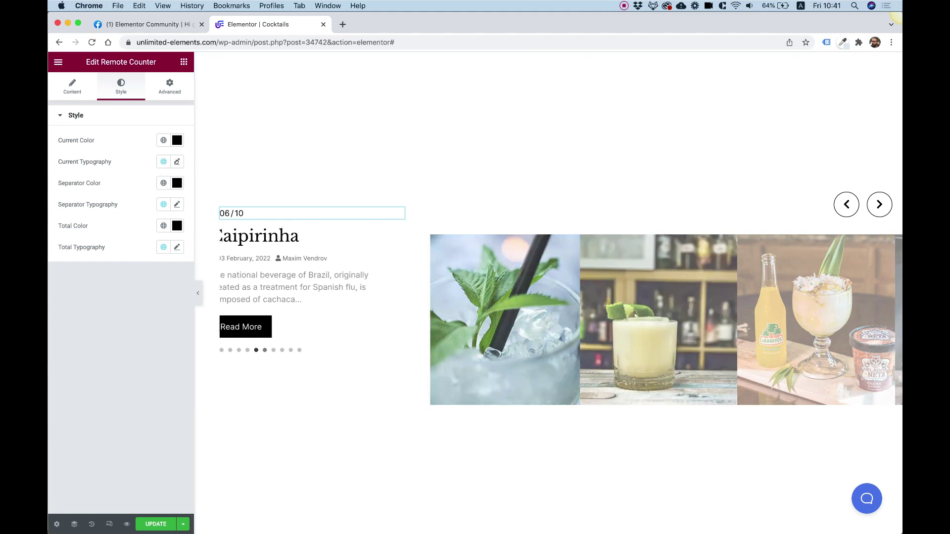
click(177, 162)
double_click(157, 242)
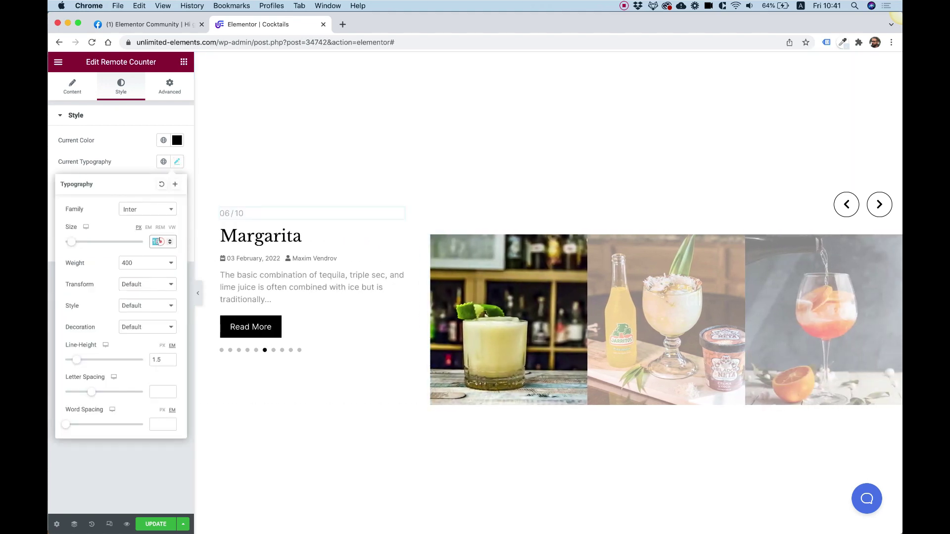
text(42)
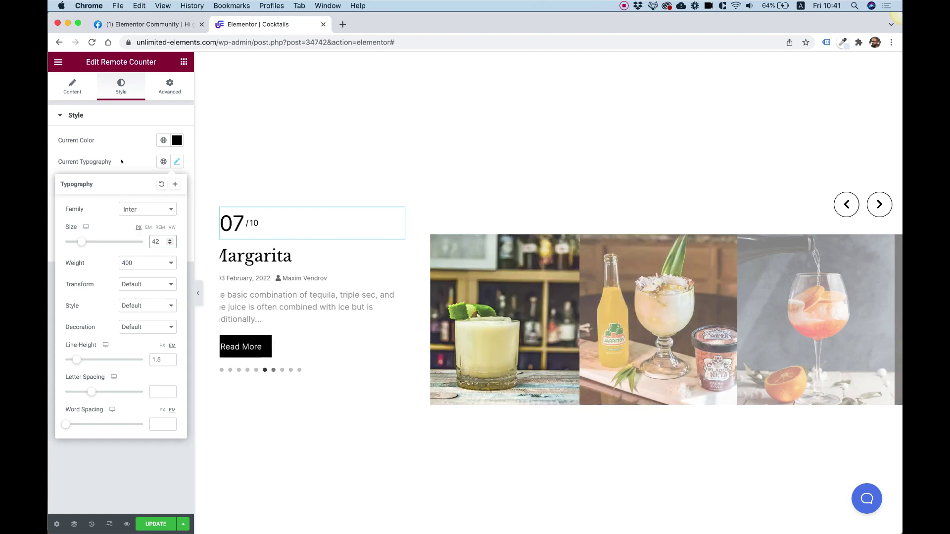
click(122, 159)
click(176, 162)
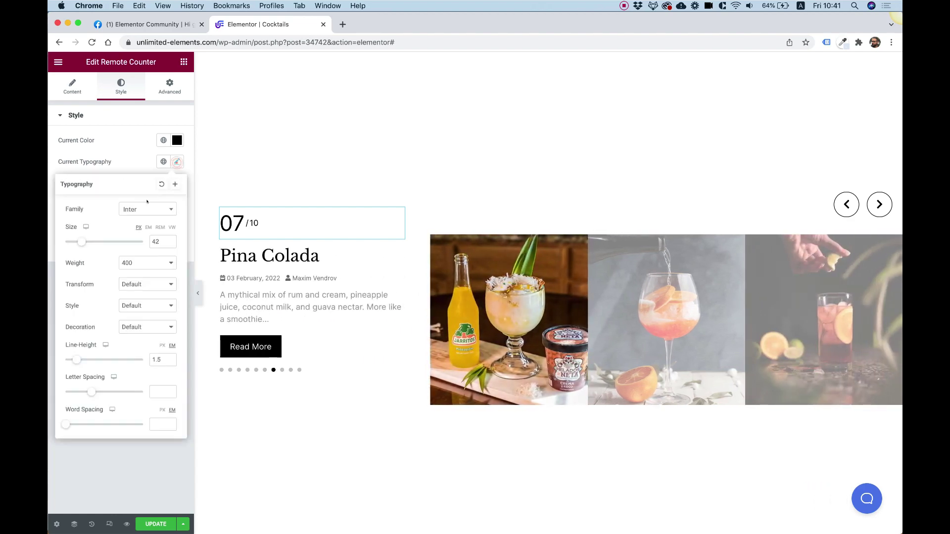
Apply the large bold serif global font to the counter's current number and set the counter gap to 7
click(142, 166)
click(163, 162)
click(124, 216)
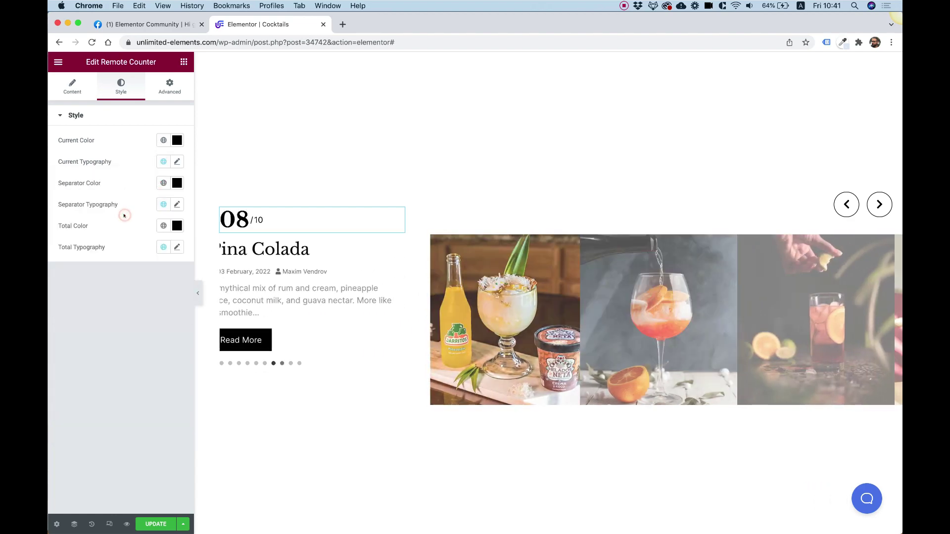
click(72, 86)
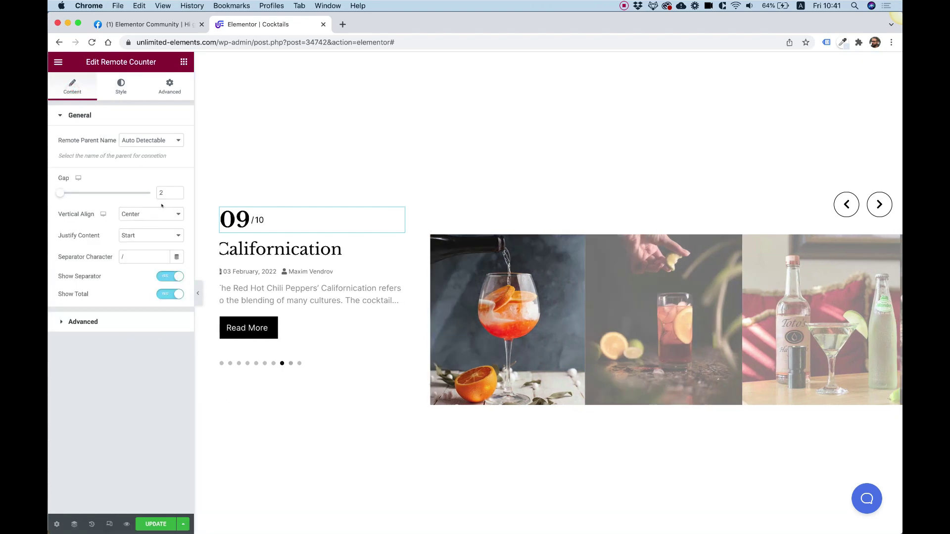
drag(58, 192, 62, 192)
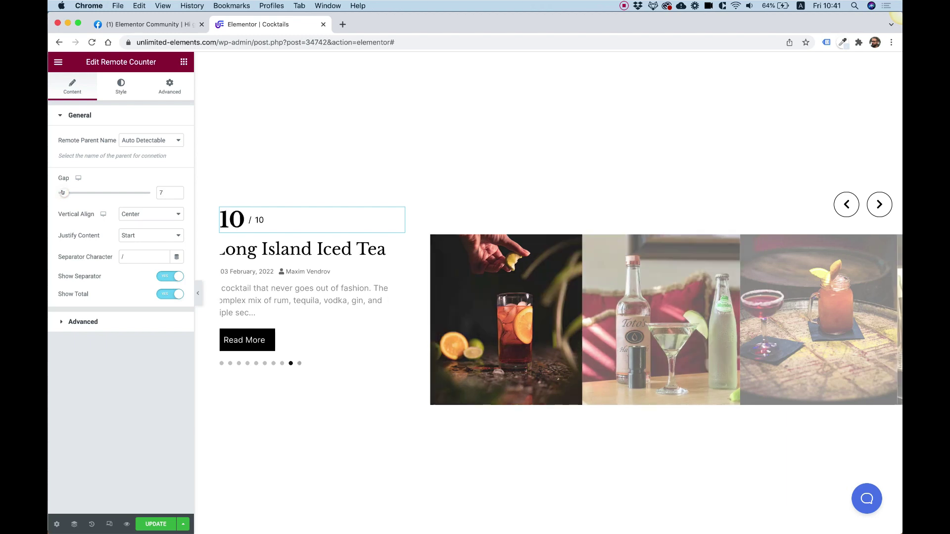
Insert a Spacer between the remote counter and the details carousel, with its space set to 20 px
click(184, 60)
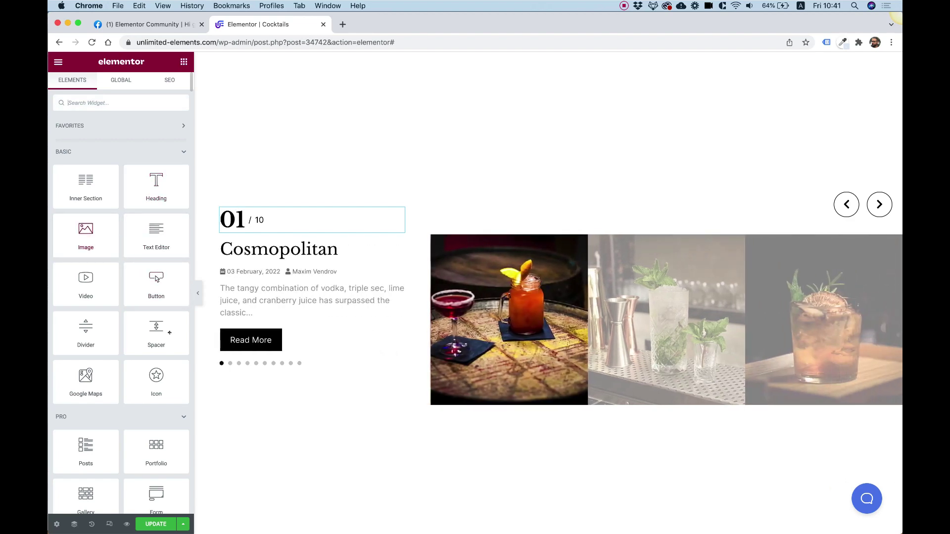
drag(158, 330, 267, 255)
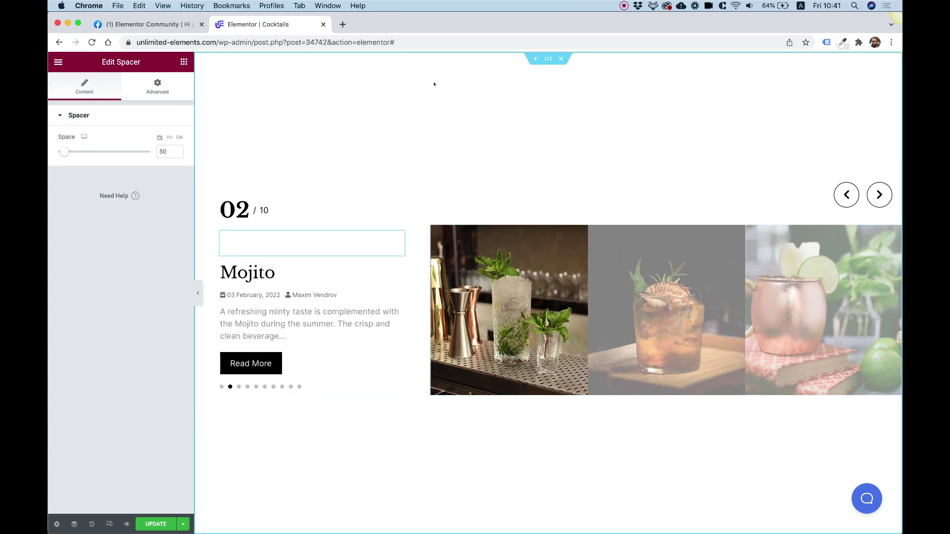
double_click(163, 151)
text(20)
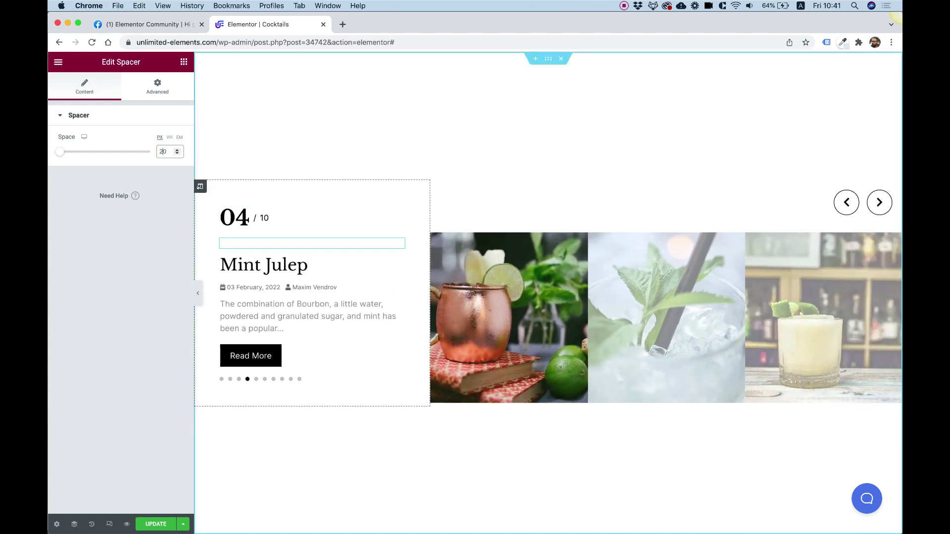
Set the vertical alignment of the column holding the counter and details carousel to Bottom
click(199, 187)
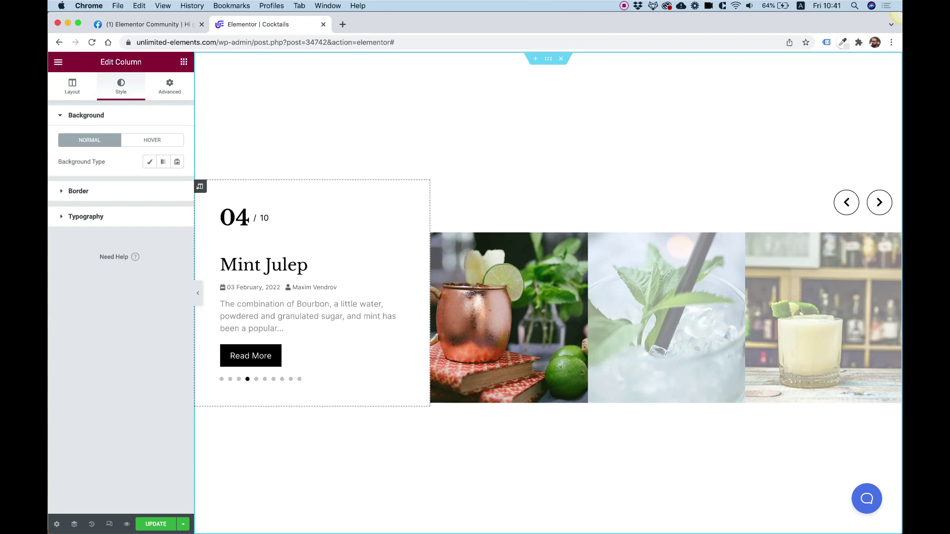
click(72, 86)
click(138, 162)
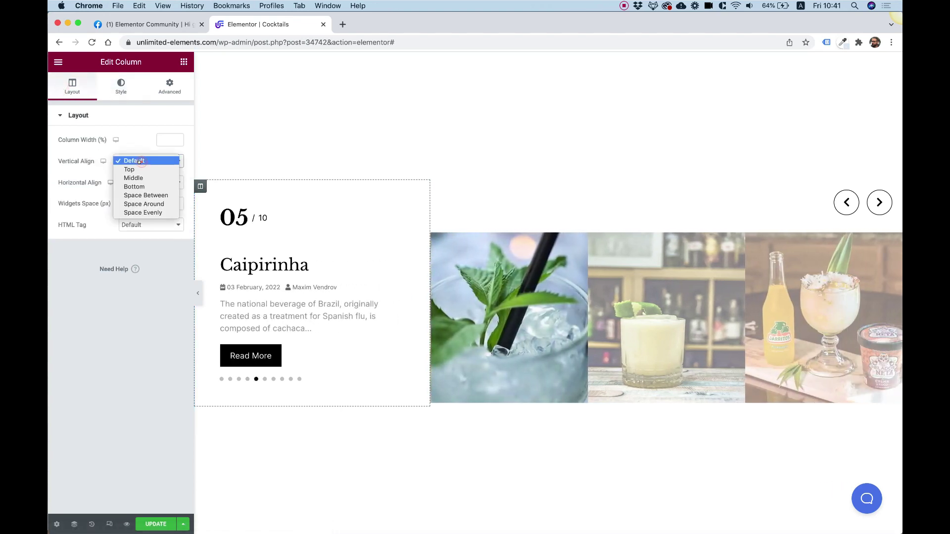
click(138, 187)
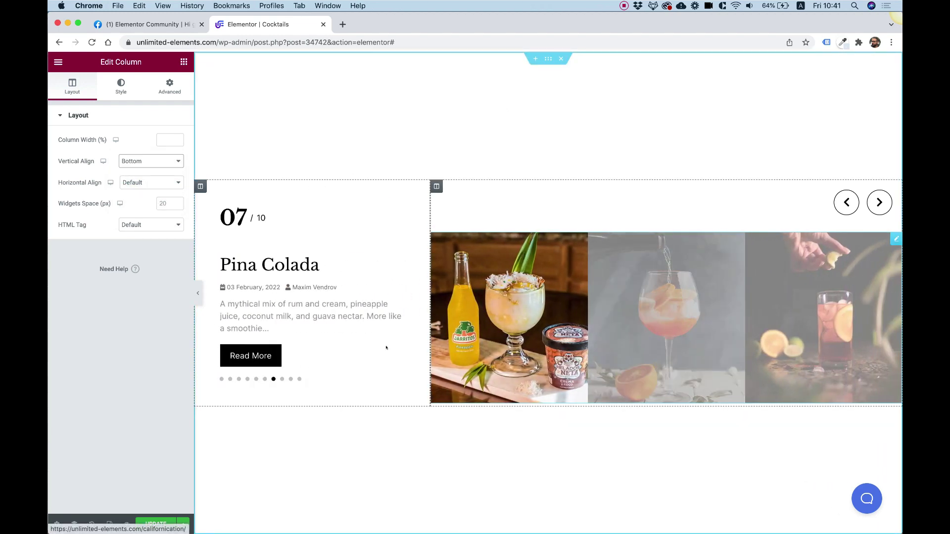
Turn off autoplay for the details carousel and update the page
click(255, 379)
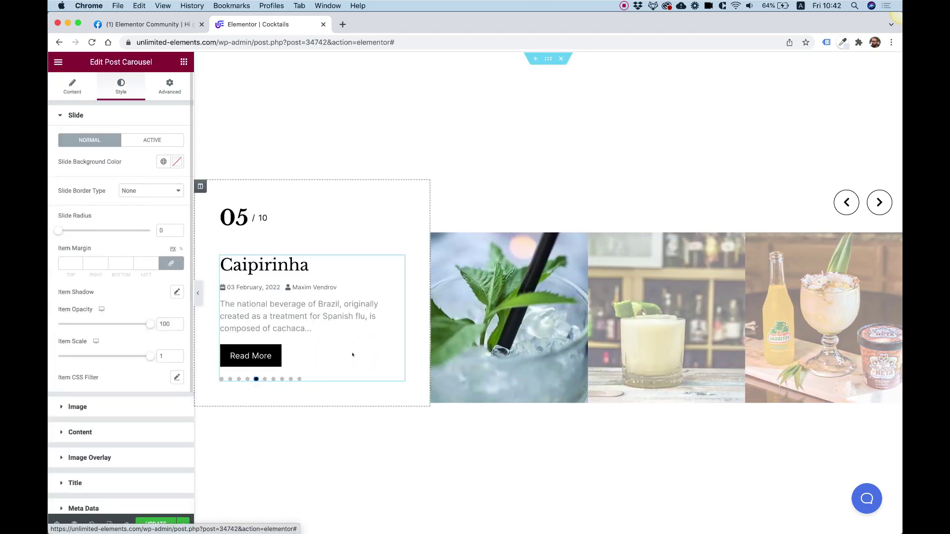
click(69, 83)
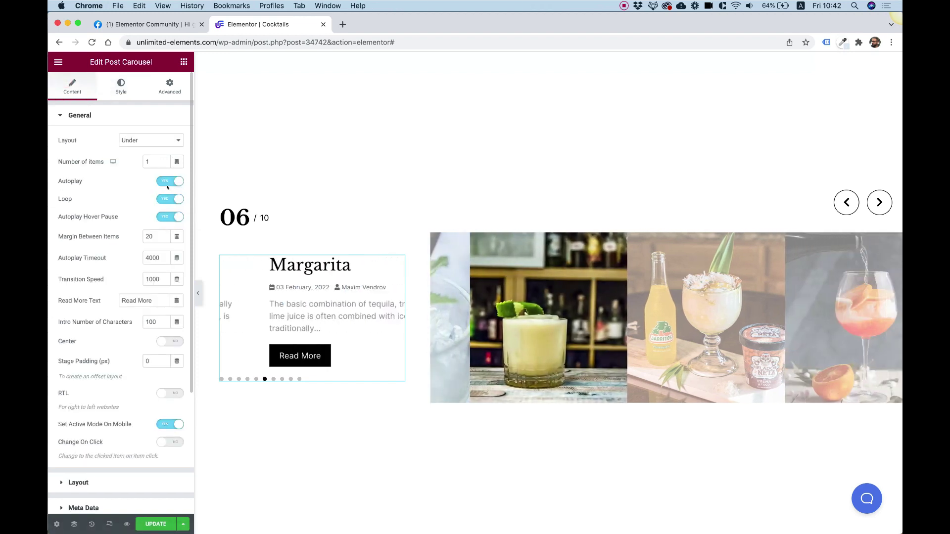
click(165, 182)
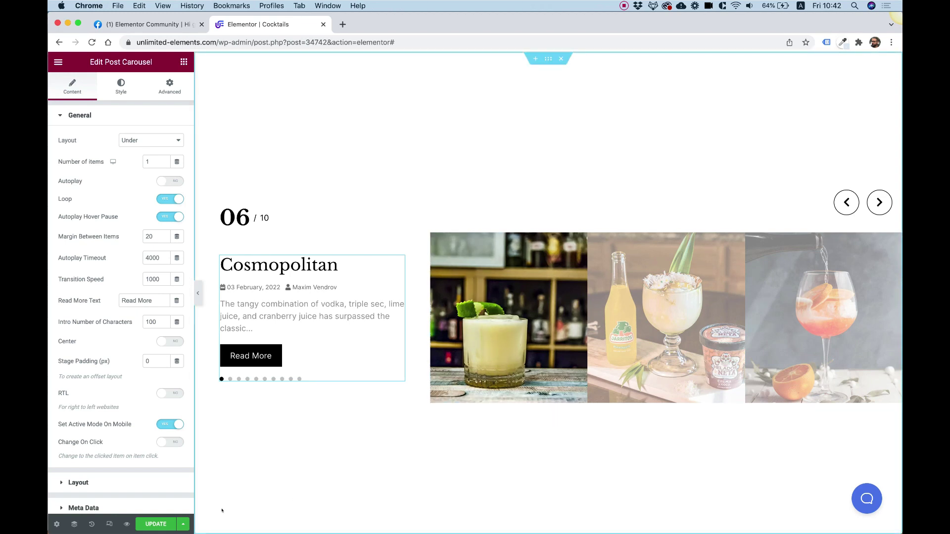
click(144, 524)
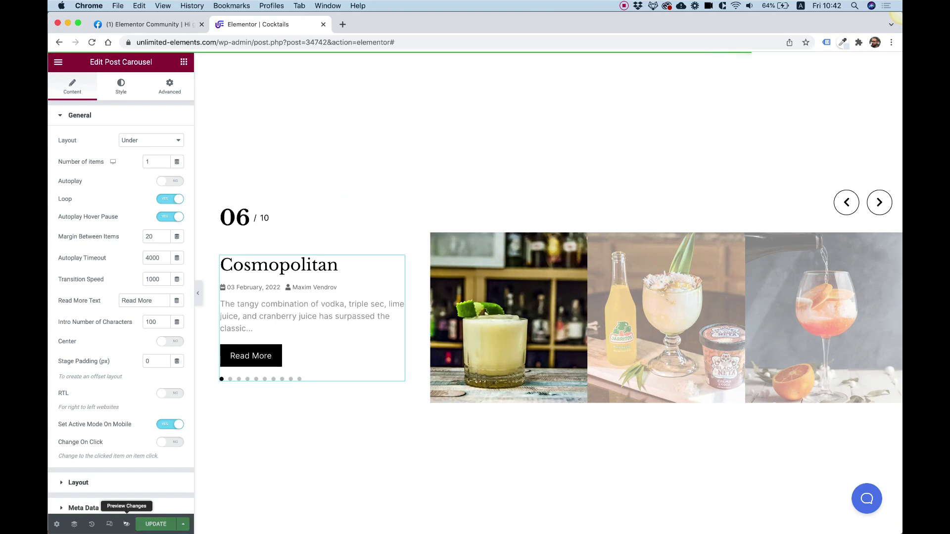
Preview the page and test the synced carousels with the next arrow and the navigation dots
click(126, 524)
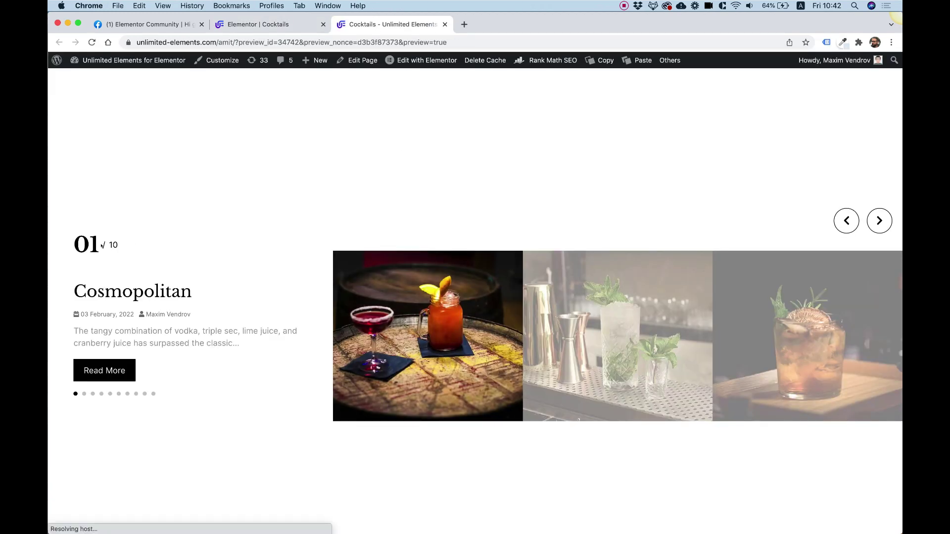
click(885, 221)
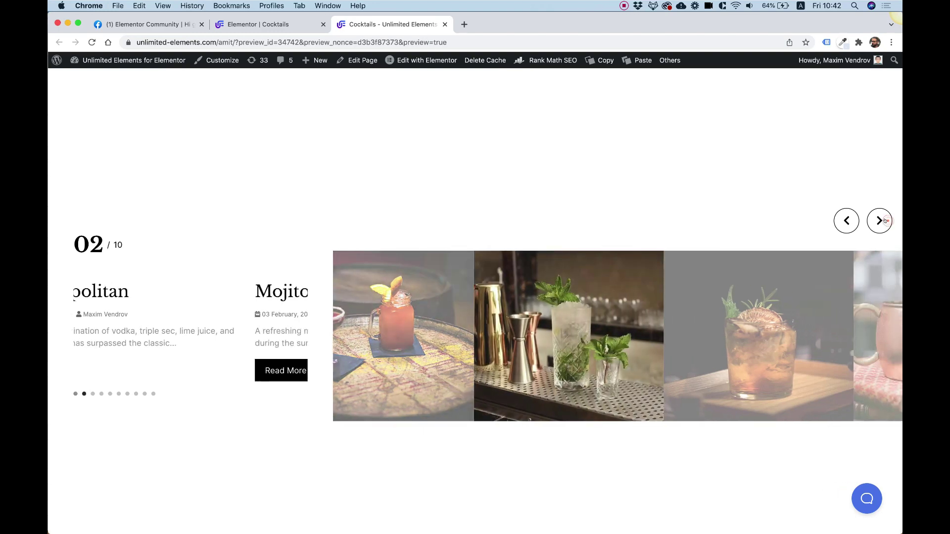
click(885, 221)
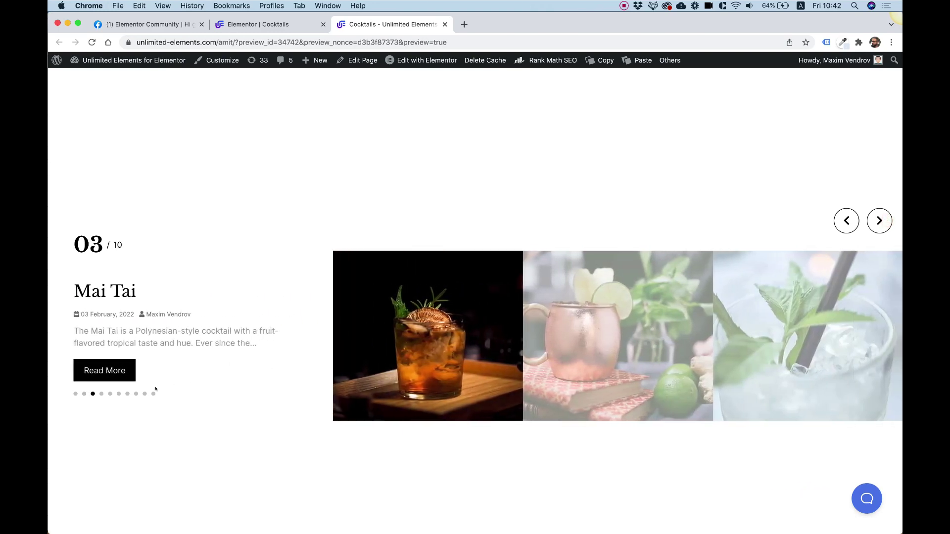
click(119, 394)
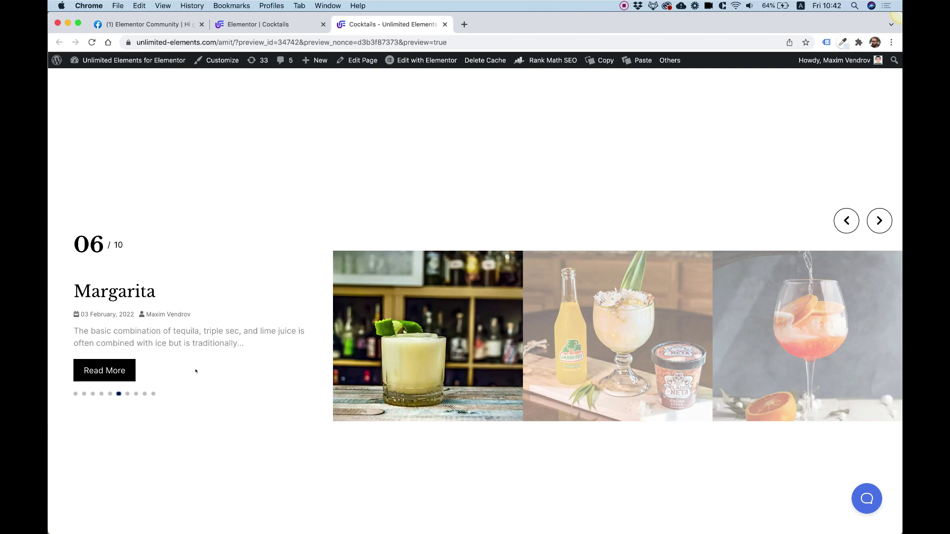
click(109, 394)
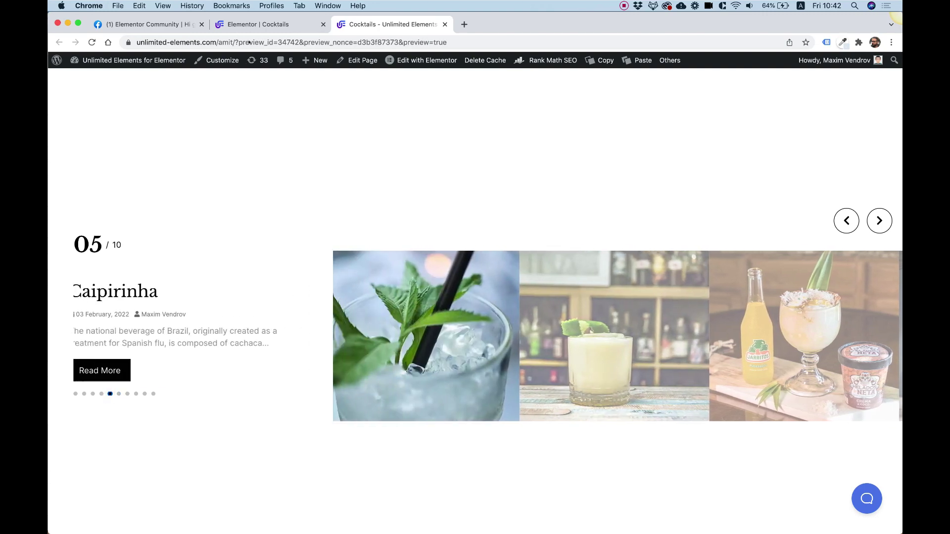
Return to the editor, increase the details carousel's nav dot spacing to 42, and update the page
key(ctrl+shift+Tab)
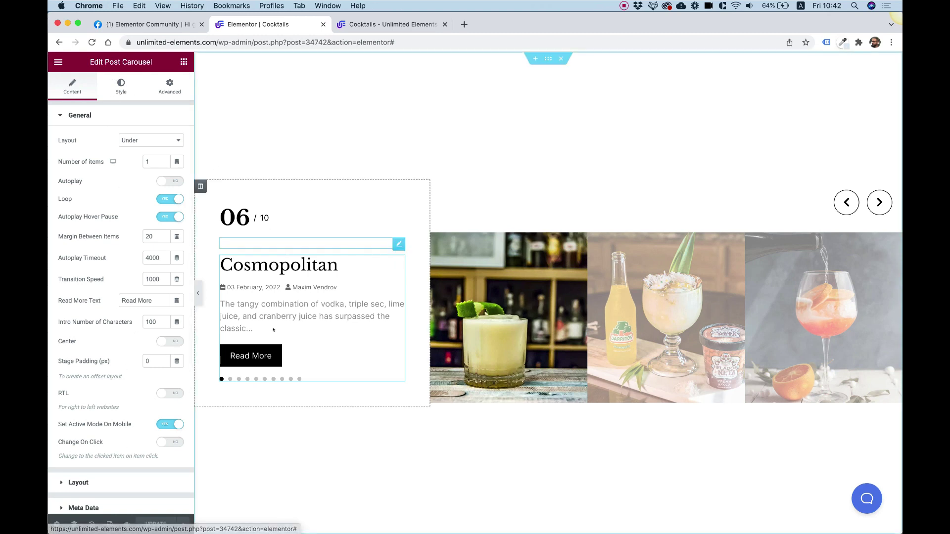
click(75, 119)
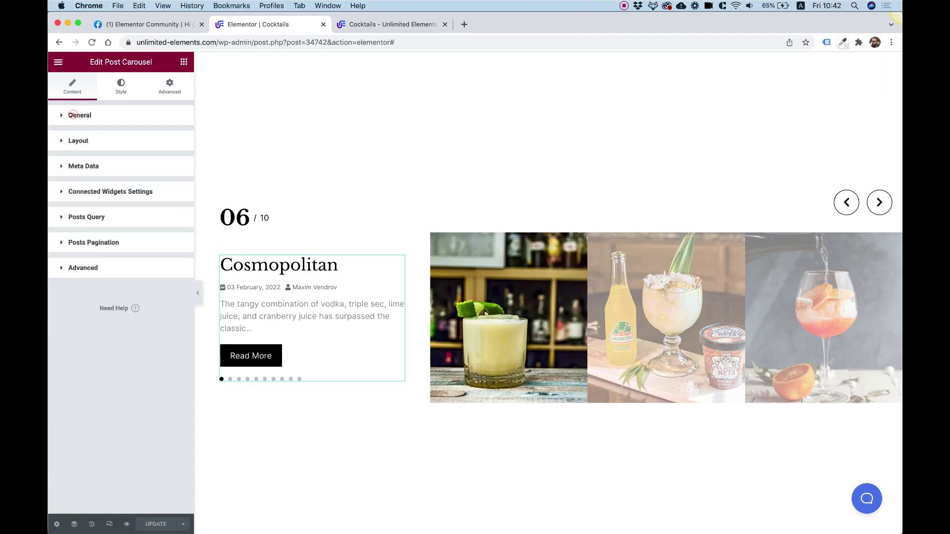
click(120, 86)
scroll(122, 379, down, 1)
scroll(122, 378, down, 3)
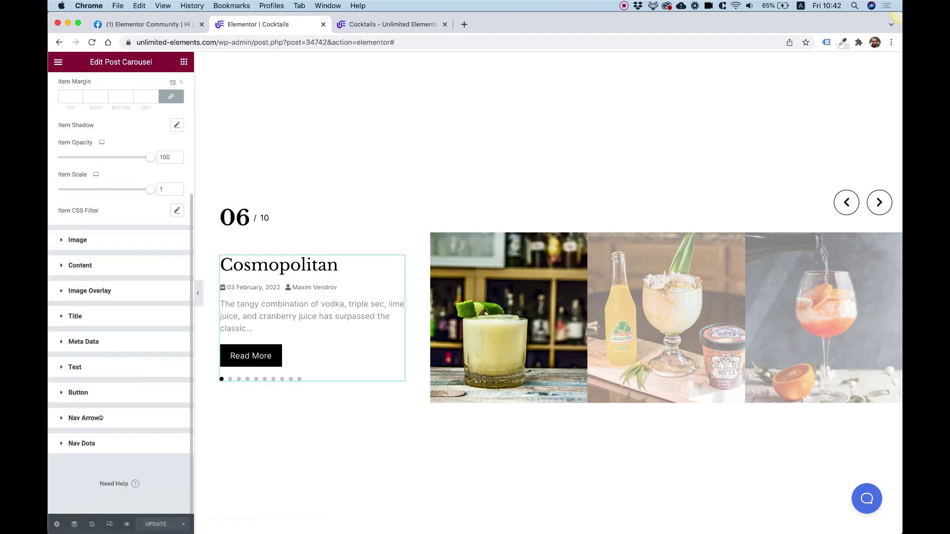
click(90, 441)
scroll(114, 393, down, 2)
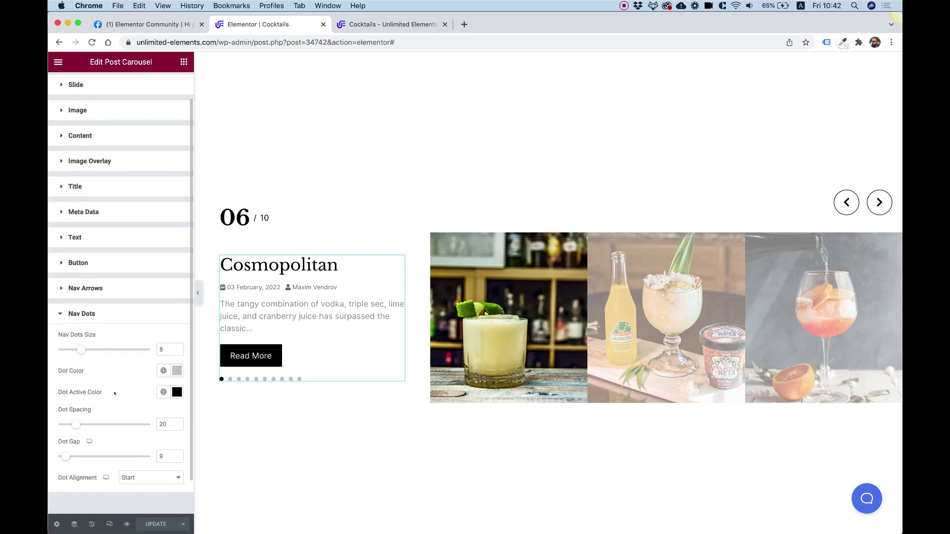
drag(76, 399, 96, 400)
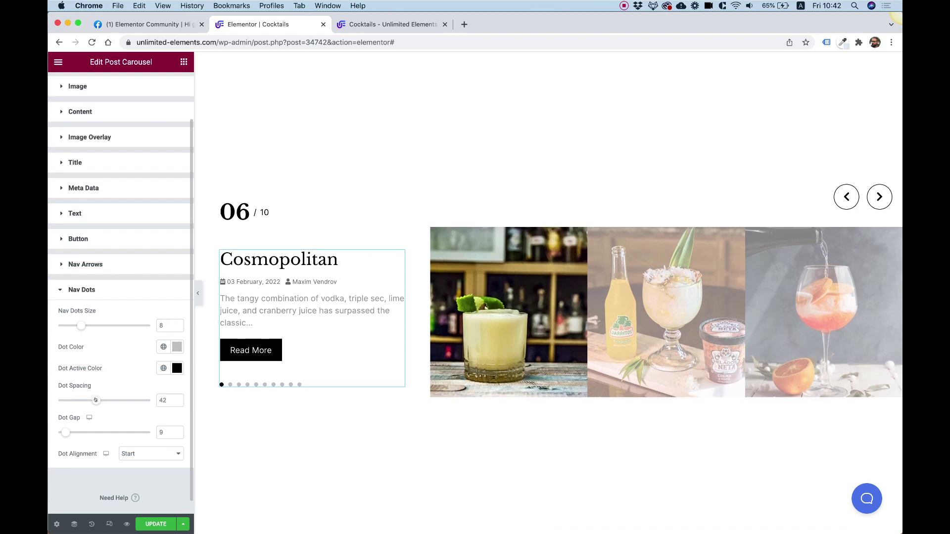
click(162, 524)
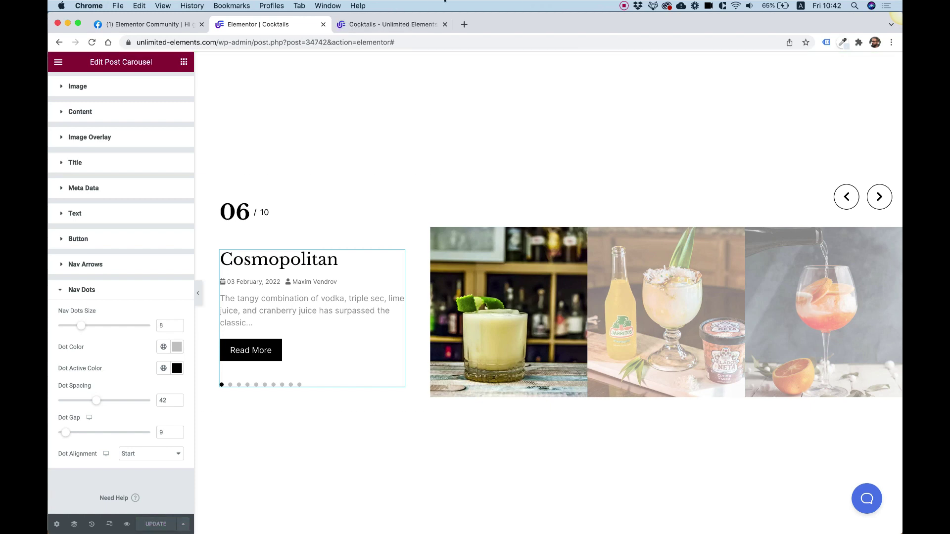
Go back to the page preview and test the second and third navigation dots
click(389, 26)
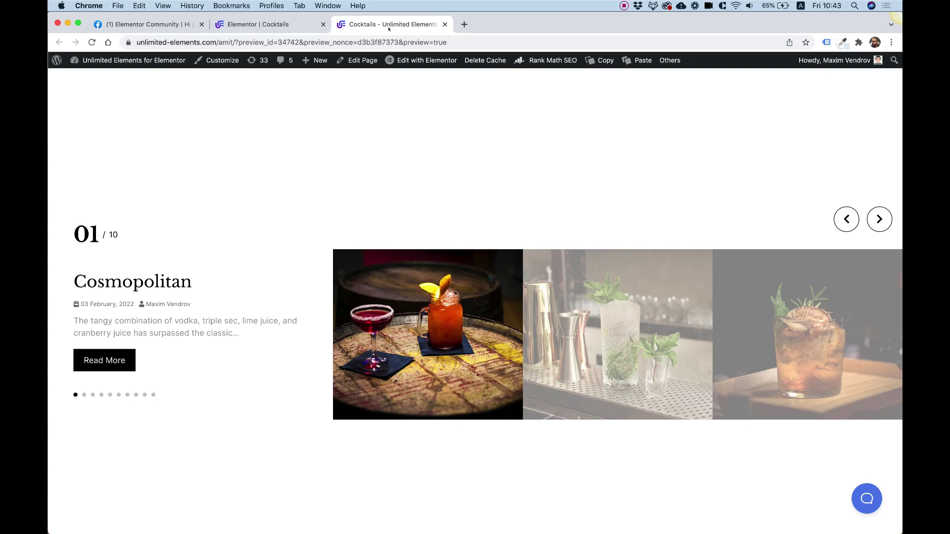
click(83, 395)
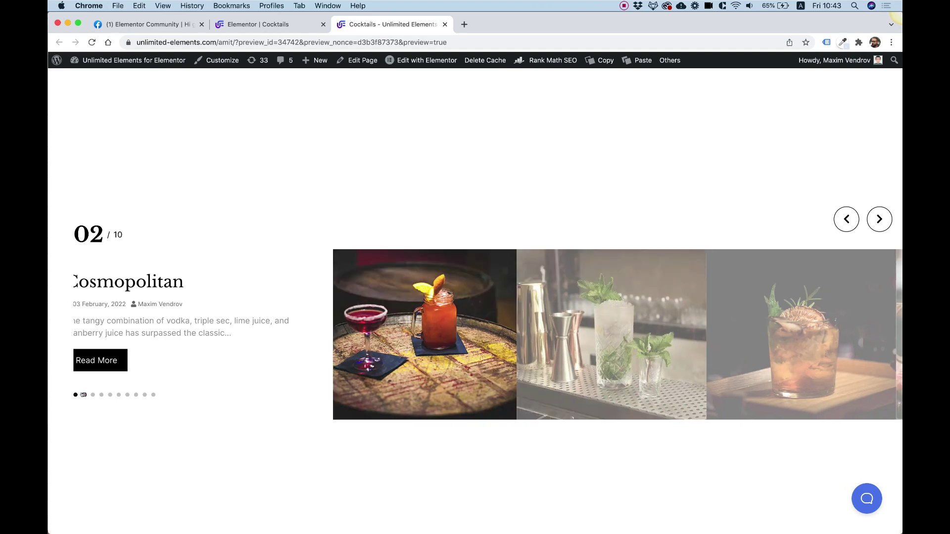
click(92, 394)
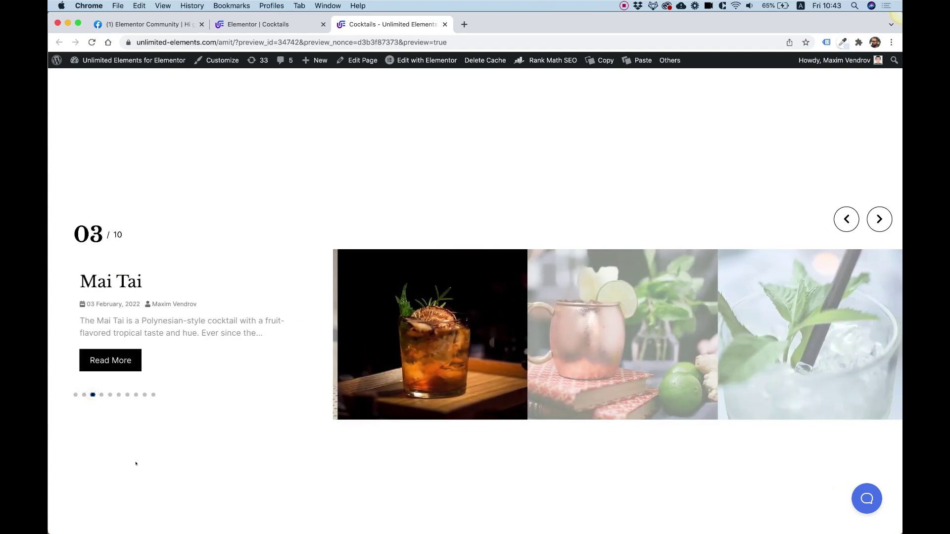